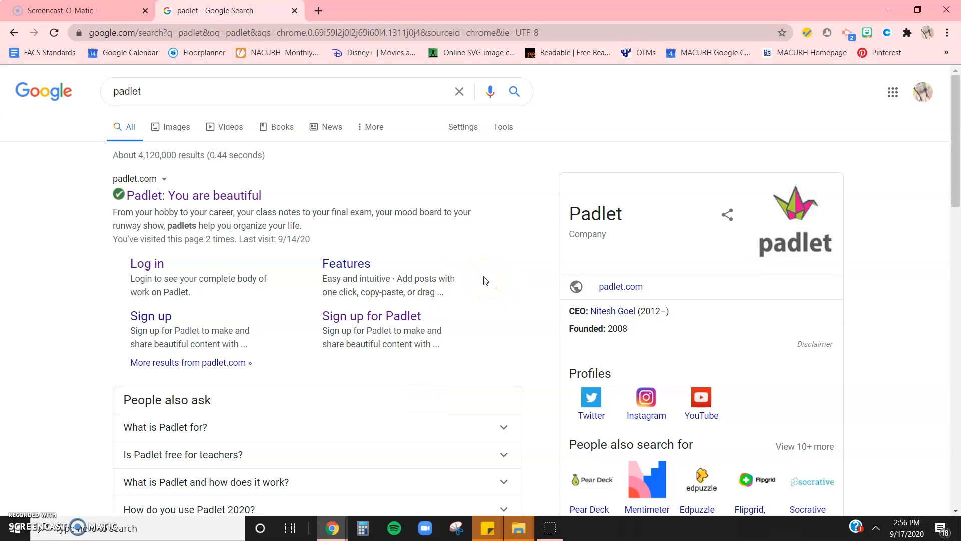
Open the main Padlet website from the search results and dismiss the notification permission request
click(203, 197)
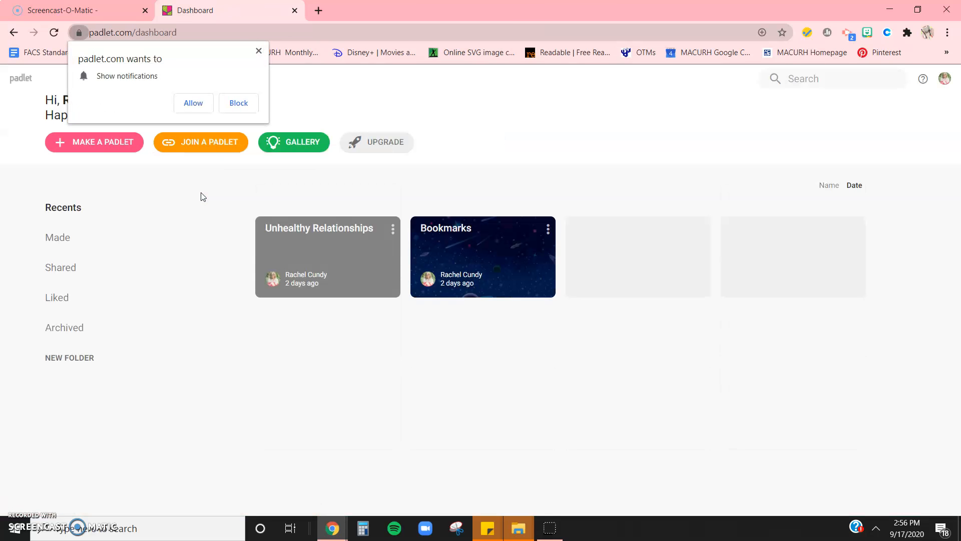
click(259, 50)
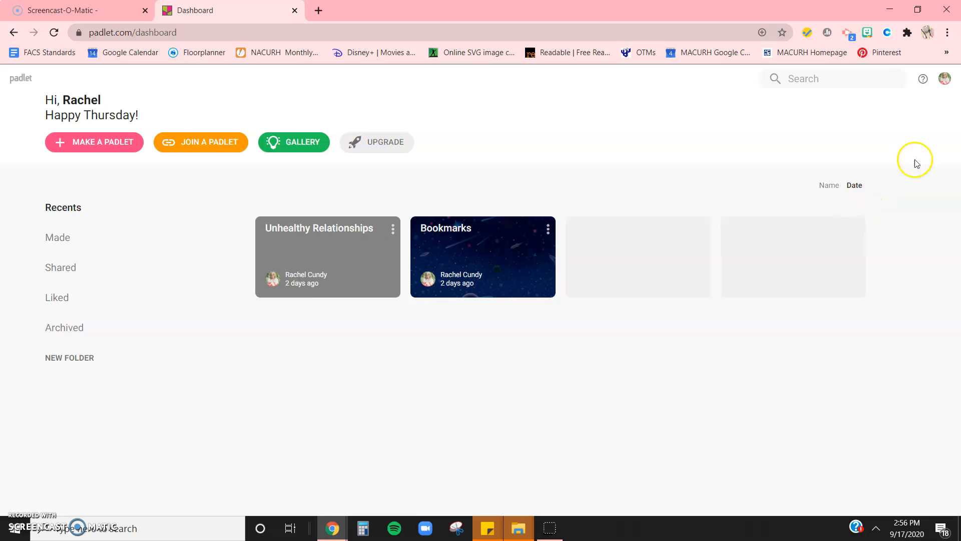
Log out of the Padlet account and go to the login form's email or username entry
click(944, 79)
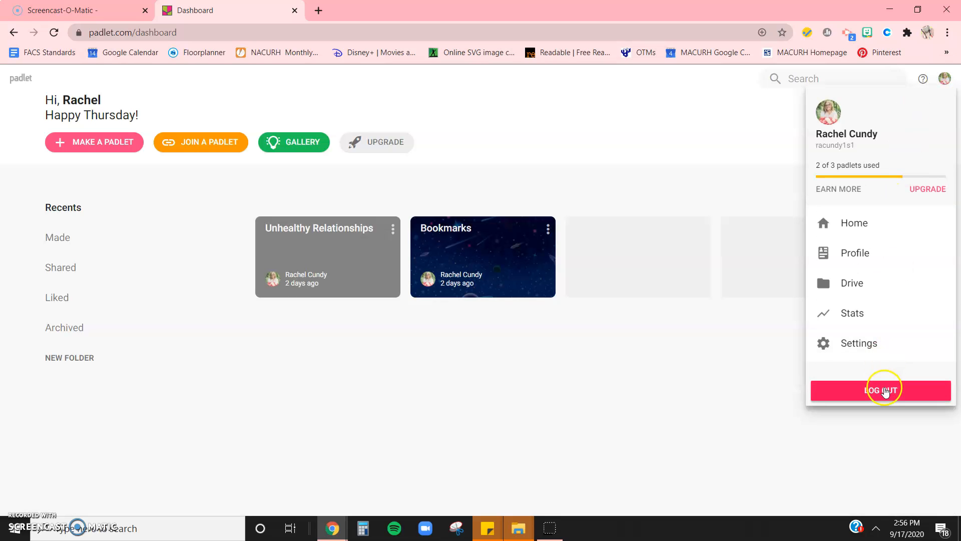
click(884, 390)
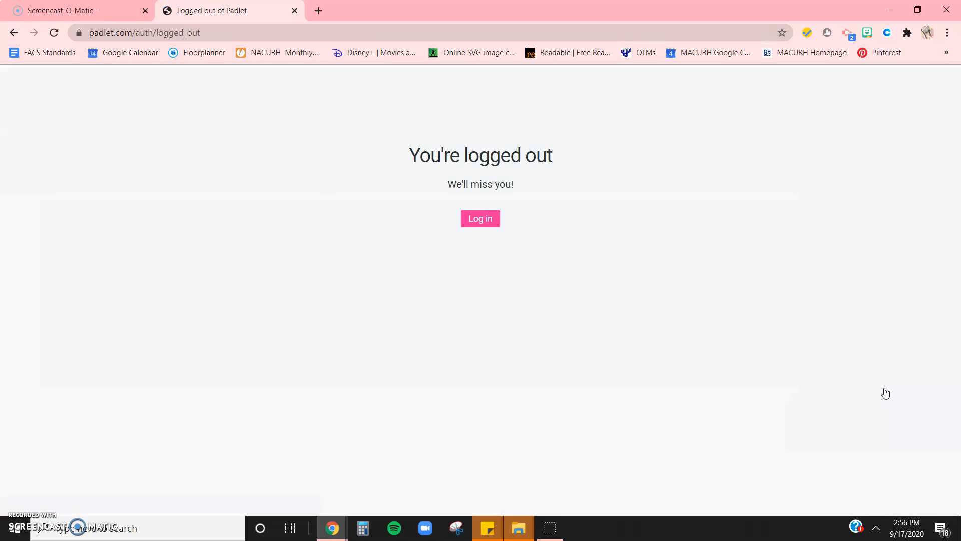
click(488, 220)
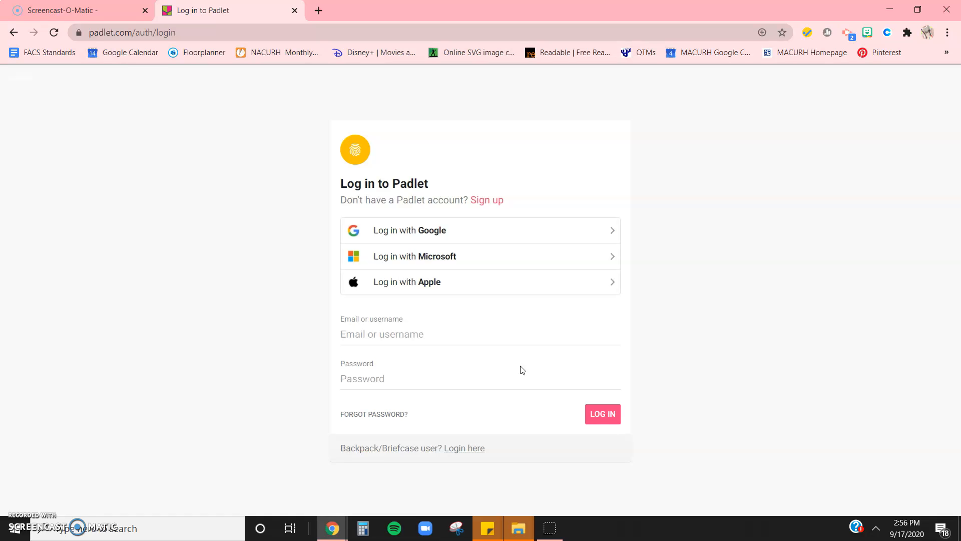
click(435, 336)
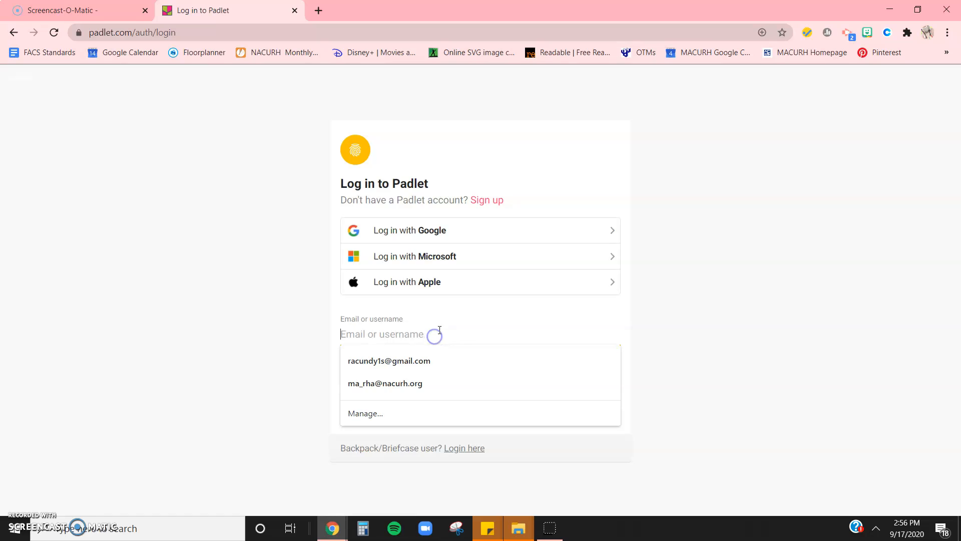
click(684, 315)
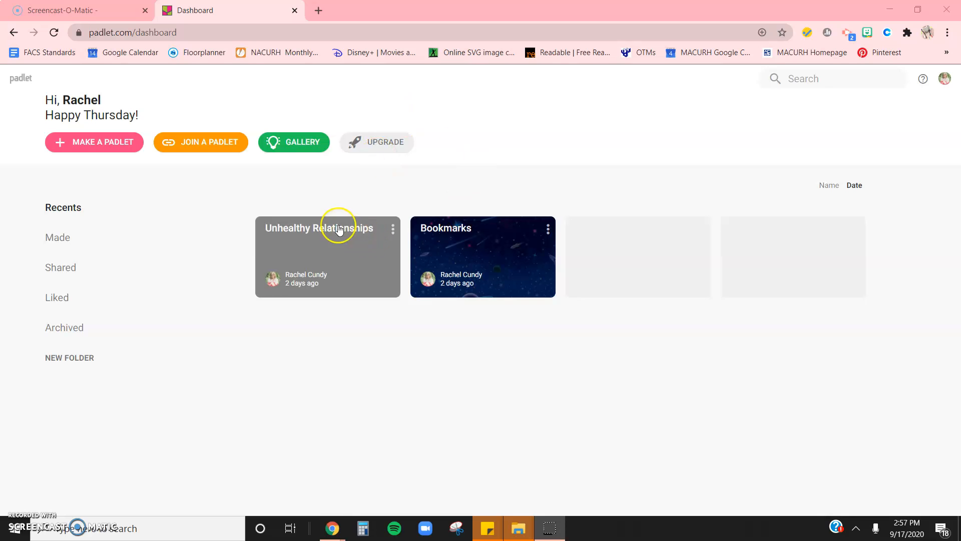
Open the Bookmarks padlet from the dashboard and bring up its Modify settings
click(481, 232)
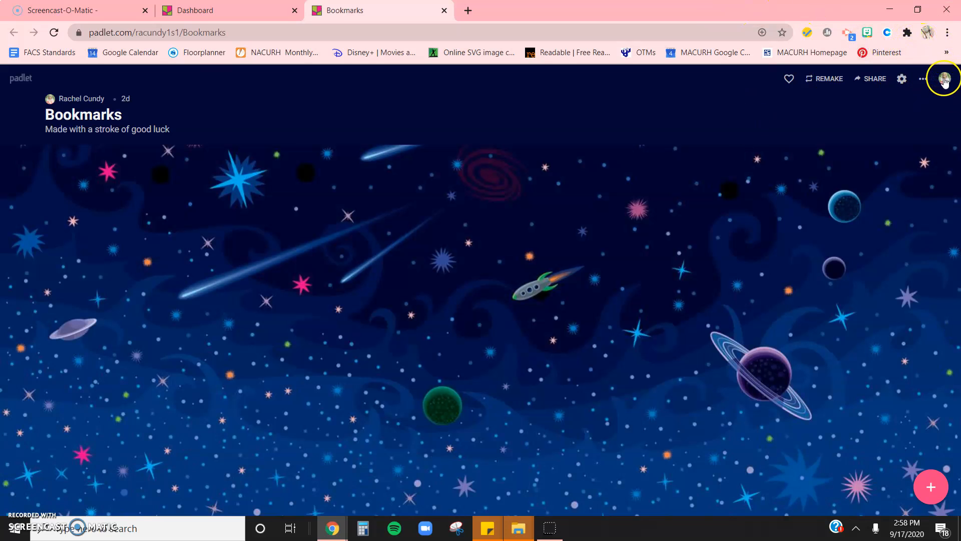
click(923, 80)
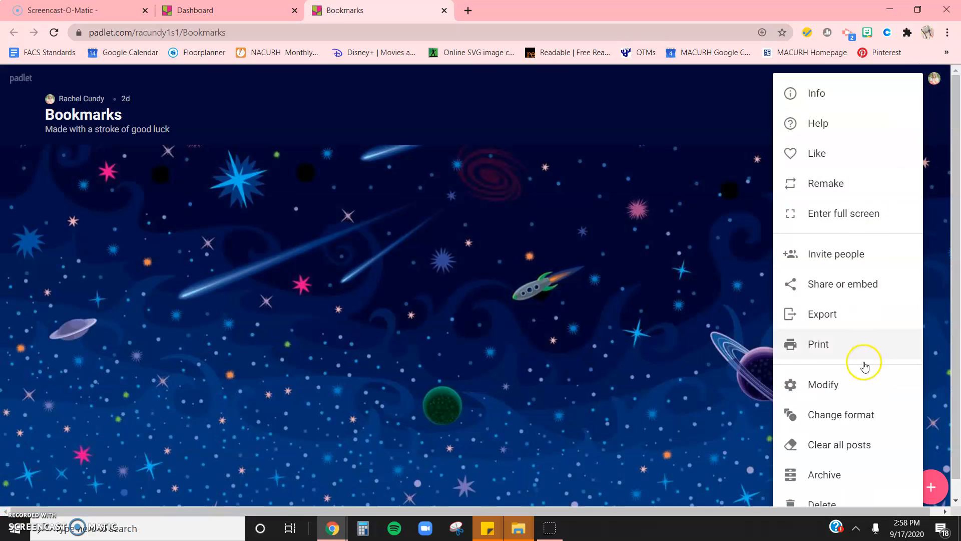
scroll(871, 383, down, 1)
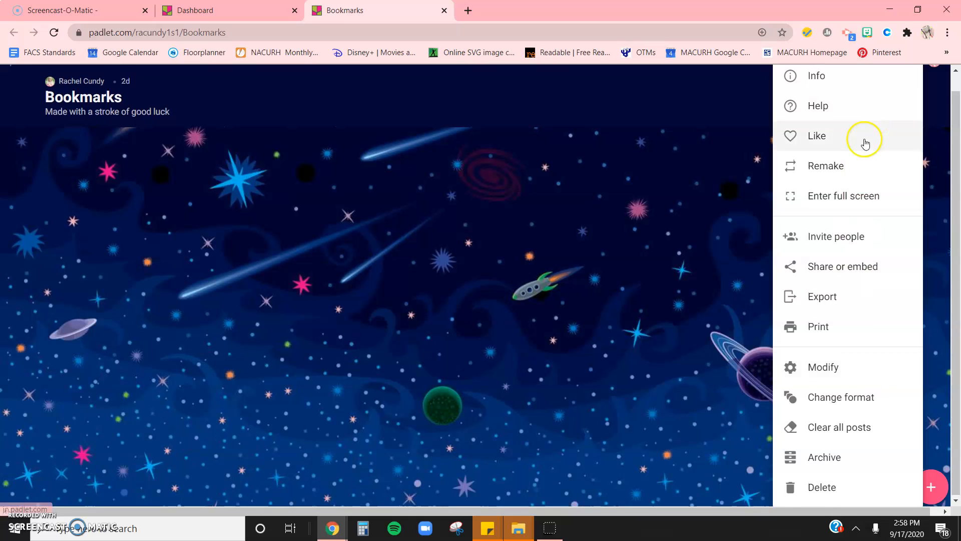
scroll(865, 144, up, 1)
scroll(866, 144, down, 1)
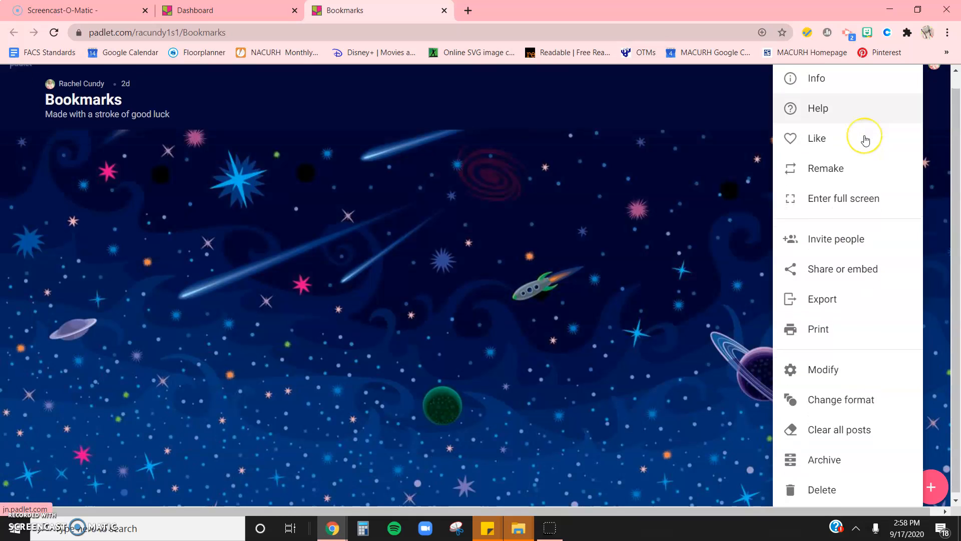
click(836, 367)
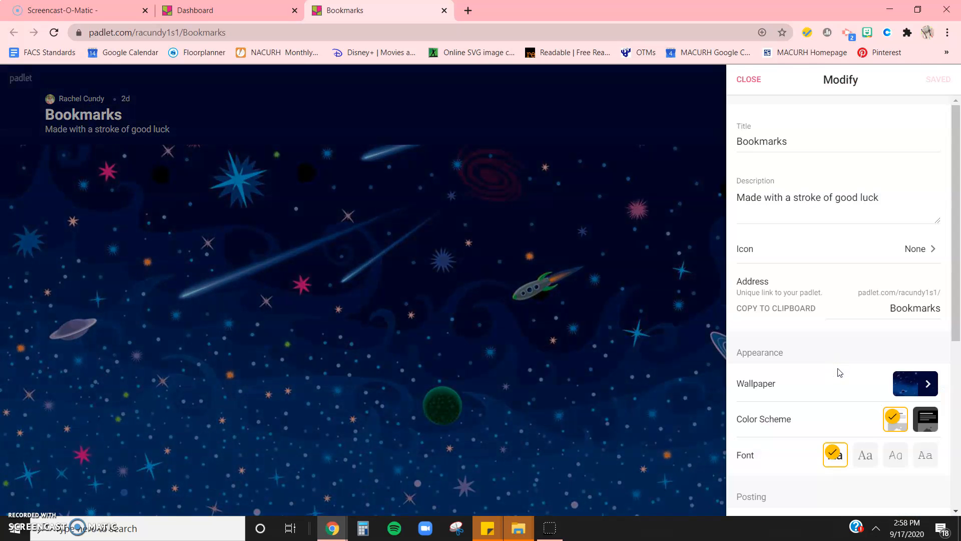
Change the padlet's title to "Ms. C's recognition form"
double_click(790, 145)
key(BackSpace)
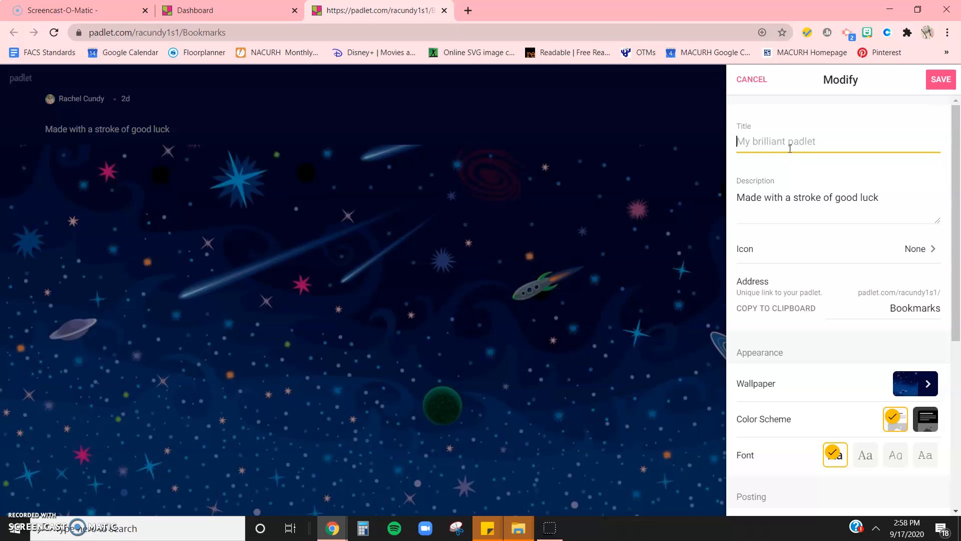
text(Ms. )
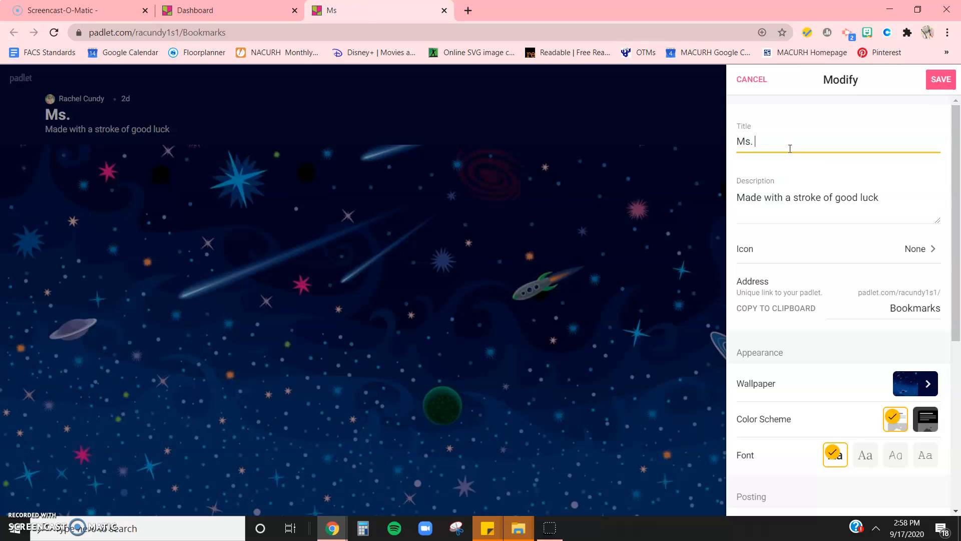
text(C's recognition )
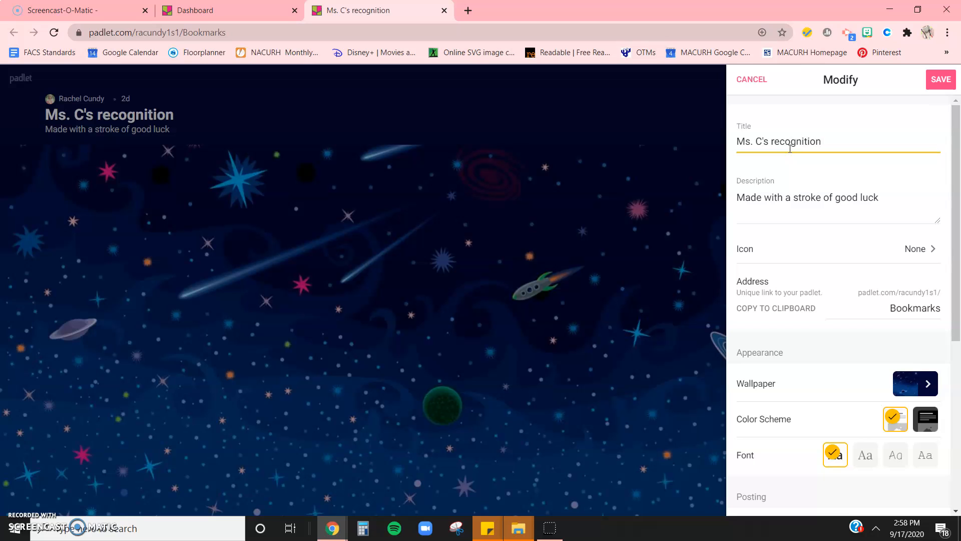
text(form)
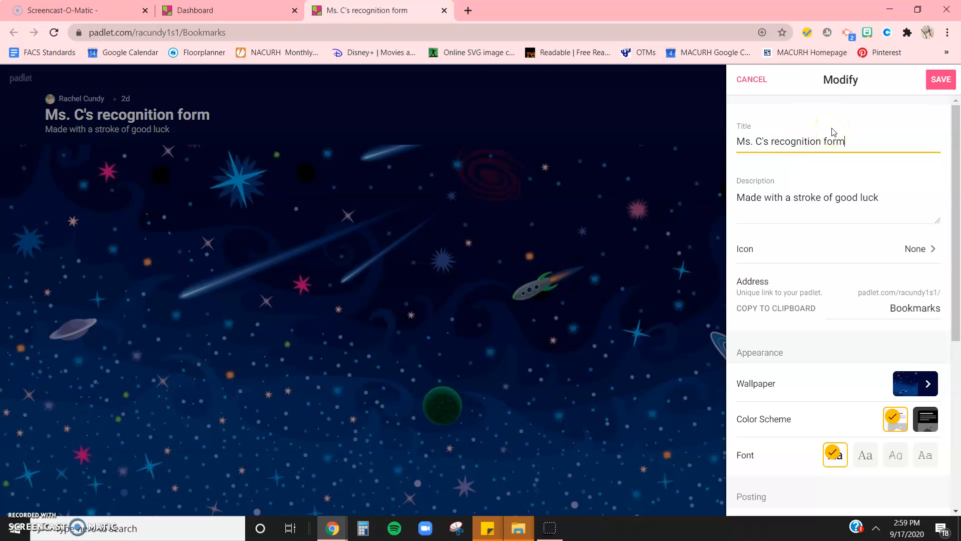
Replace the padlet's description with "Put instructions here!!"
click(884, 194)
drag(883, 195, 681, 187)
key(BackSpace)
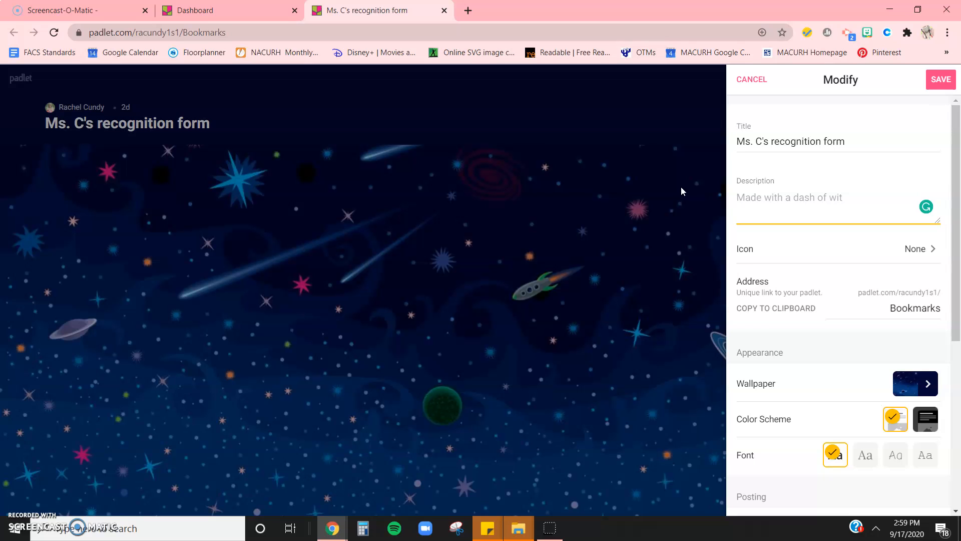
text(Put instructions here!!)
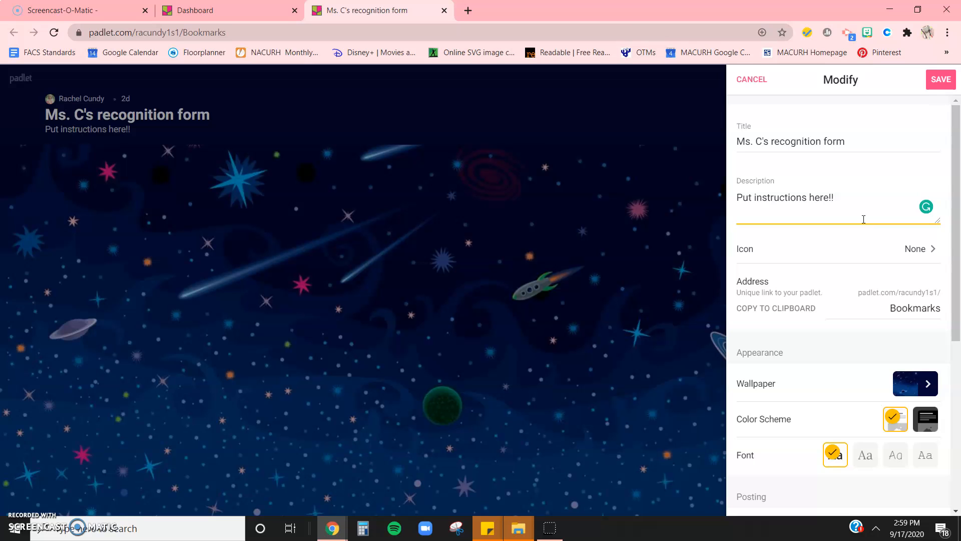
Set the padlet's icon to the smiling face with hearts emoji and return to the Modify settings, keeping the unsaved changes
click(919, 260)
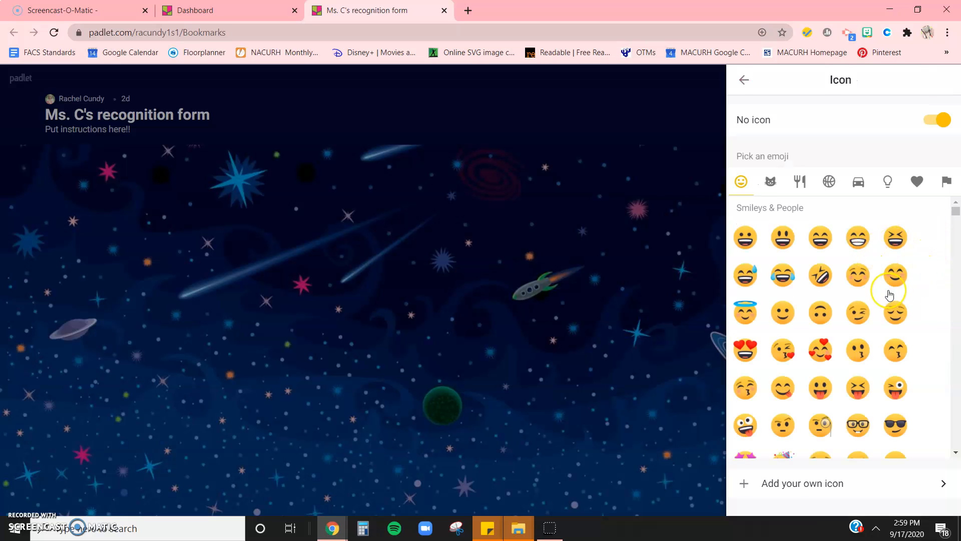
scroll(889, 290, down, 5)
scroll(889, 291, down, 8)
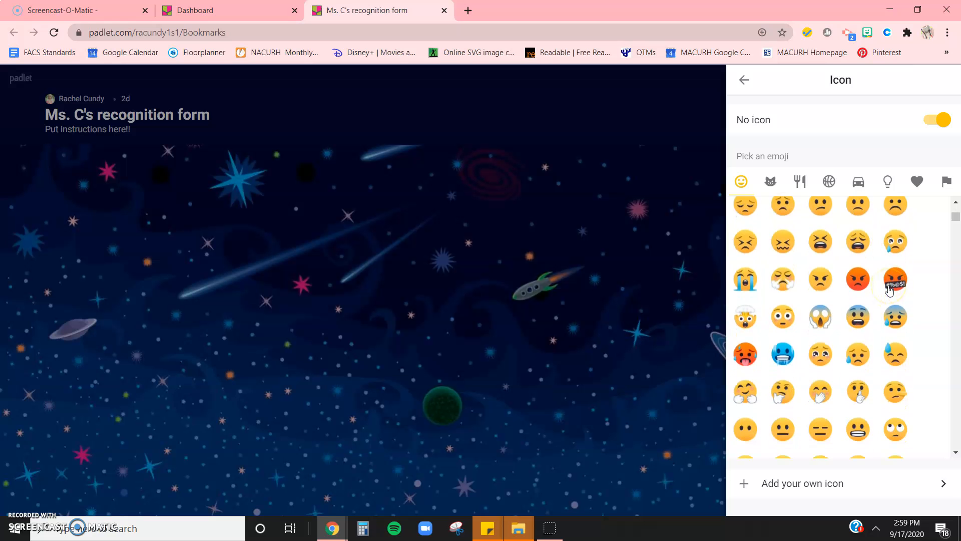
scroll(889, 289, up, 13)
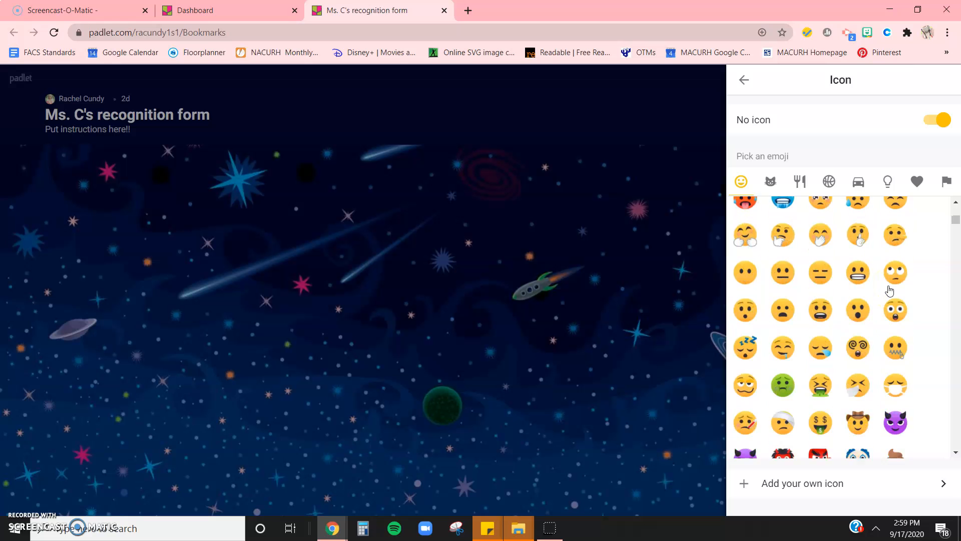
scroll(890, 286, down, 1)
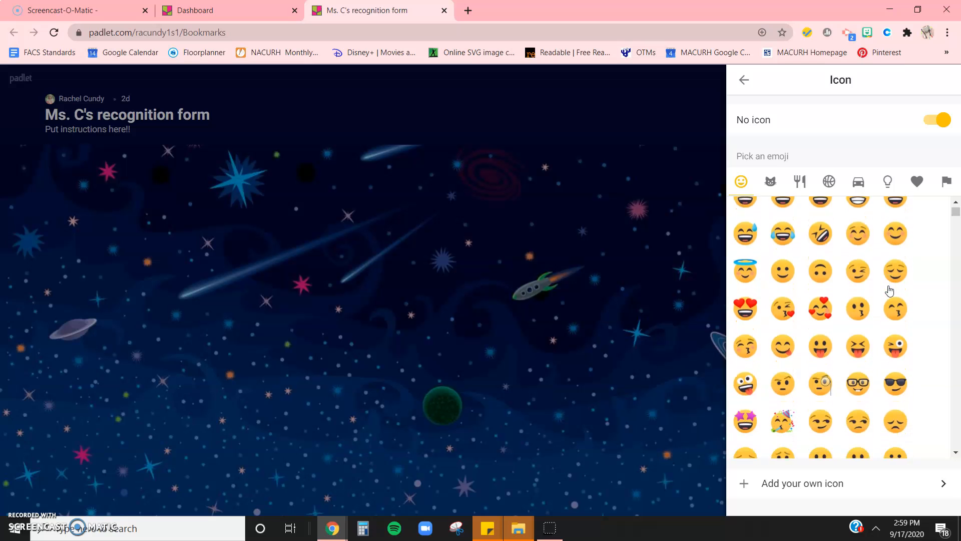
click(807, 297)
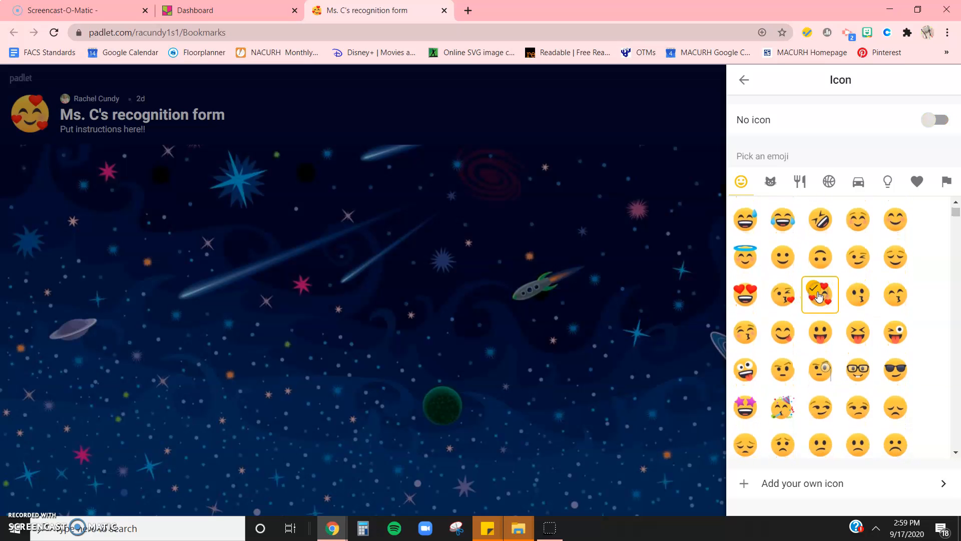
click(614, 335)
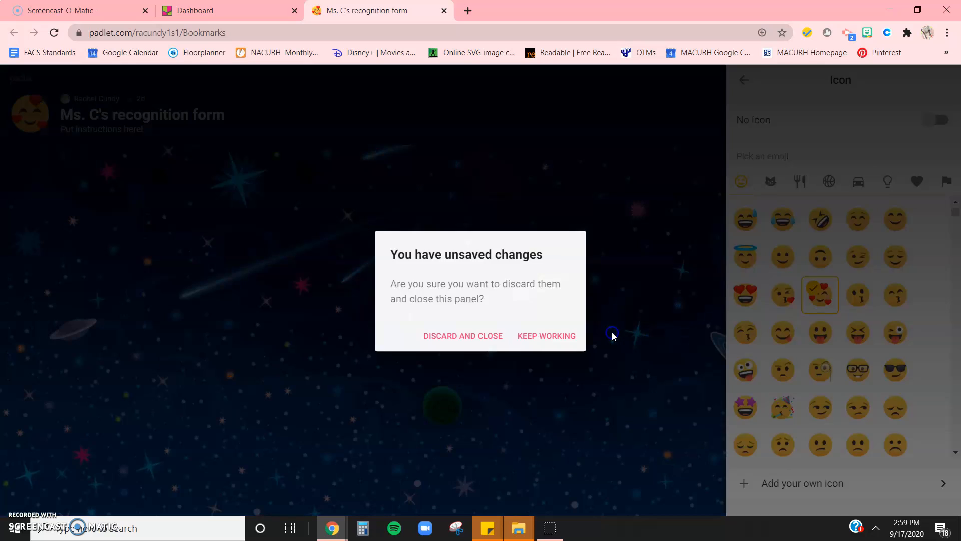
click(543, 336)
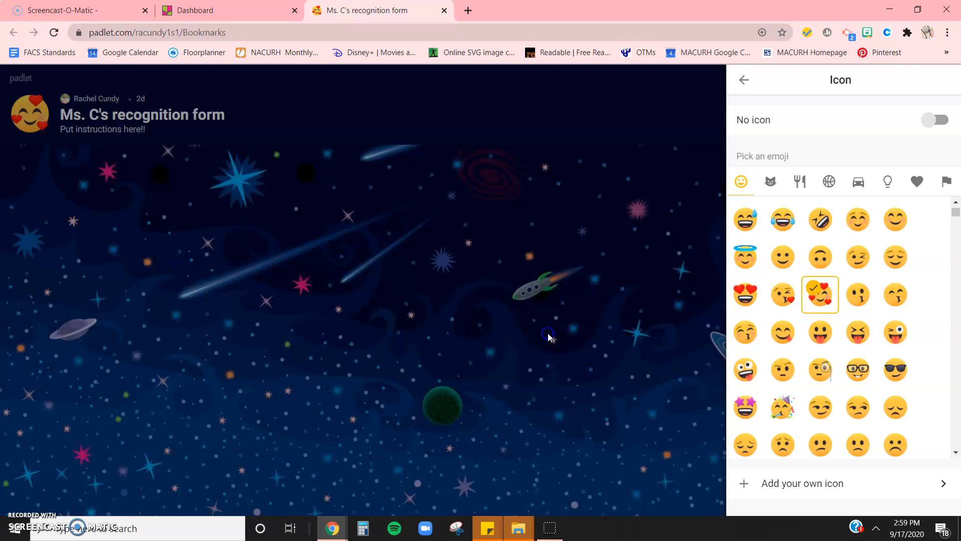
click(738, 80)
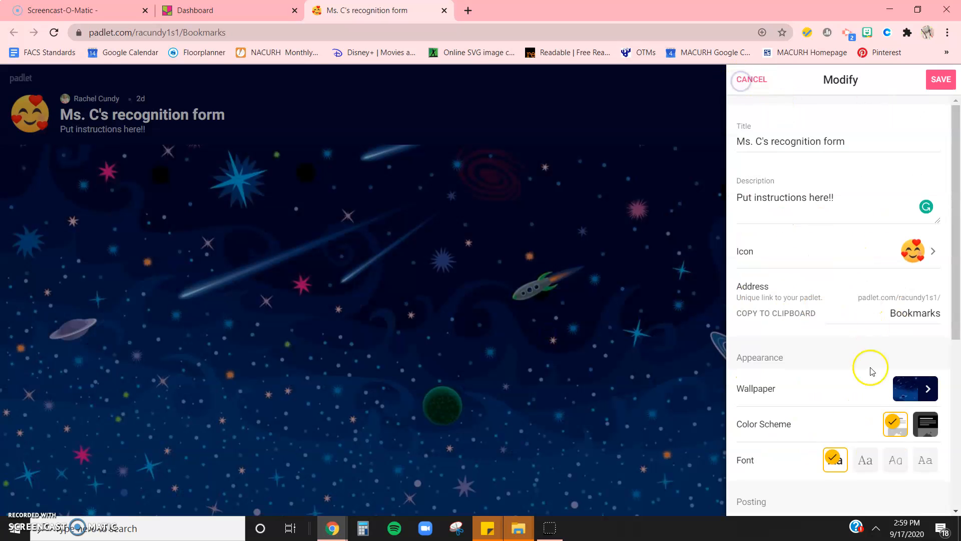
Set the padlet's wallpaper to the light grayish-beige solid color, save the modifications and close the settings
scroll(854, 389, down, 2)
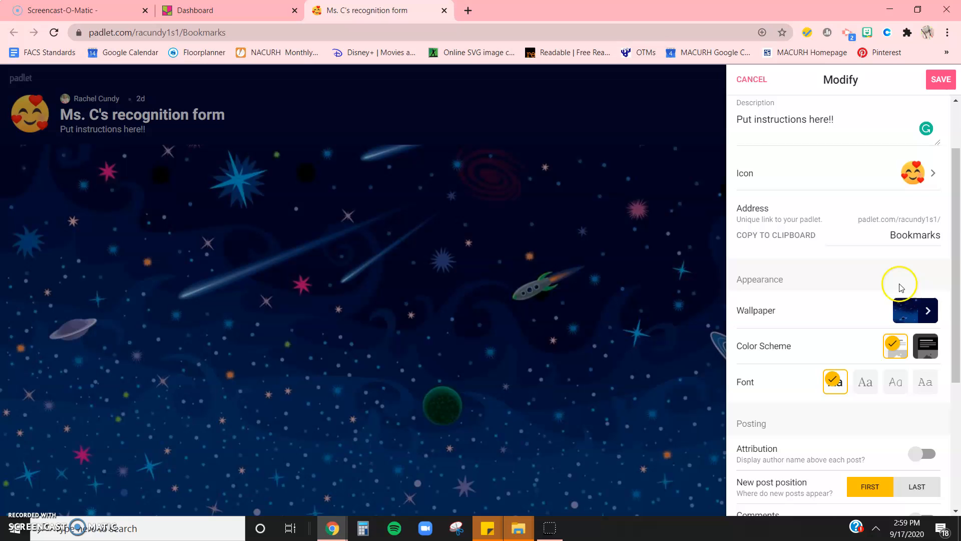
click(911, 310)
click(876, 129)
scroll(820, 273, down, 19)
scroll(821, 276, down, 15)
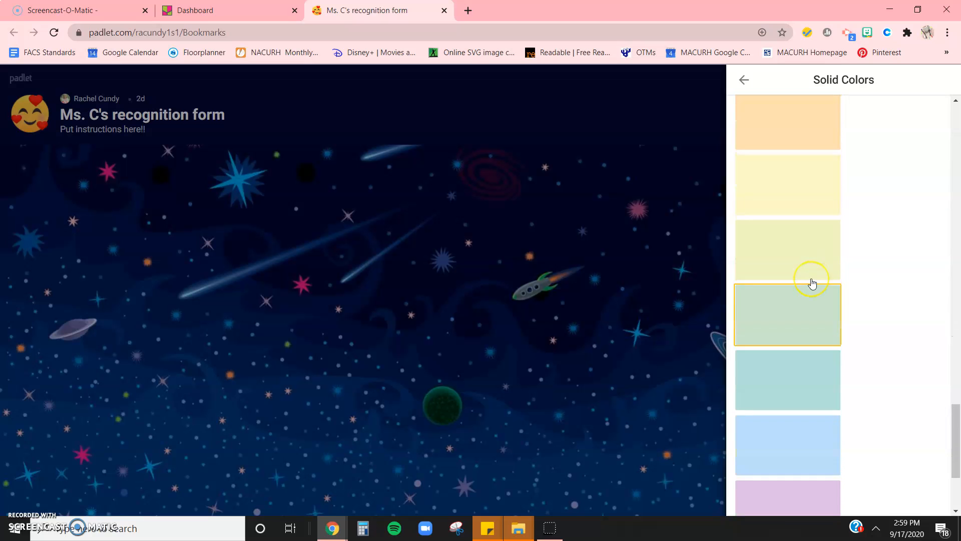
scroll(812, 283, down, 3)
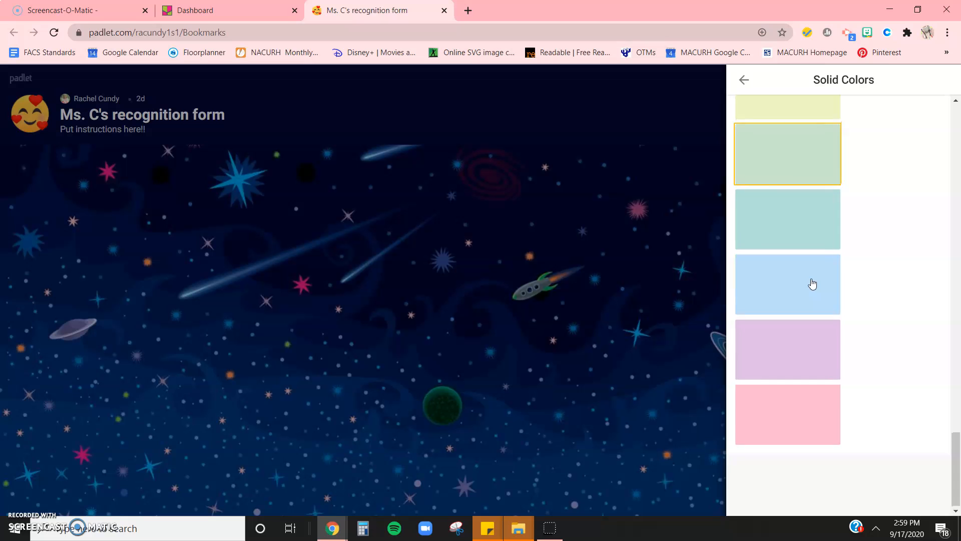
scroll(811, 283, up, 8)
click(814, 264)
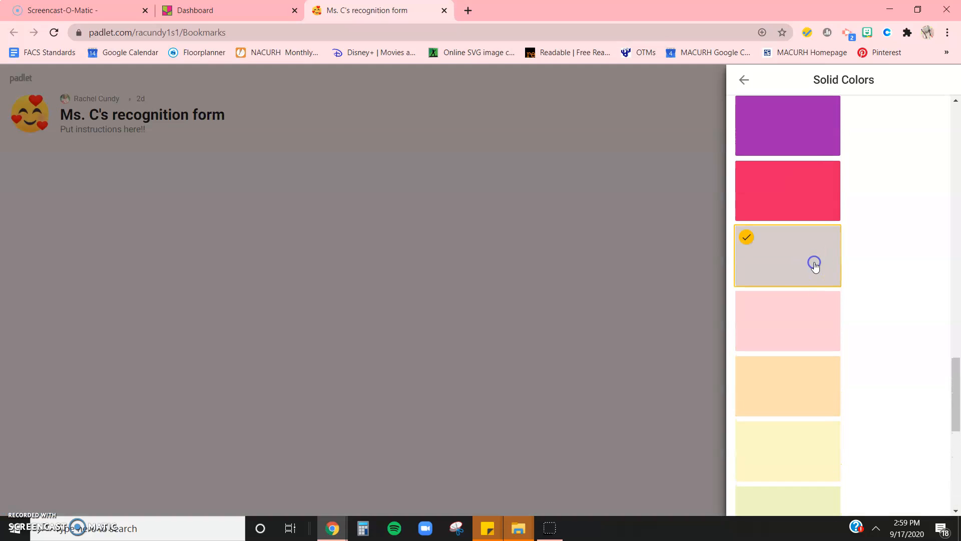
click(745, 81)
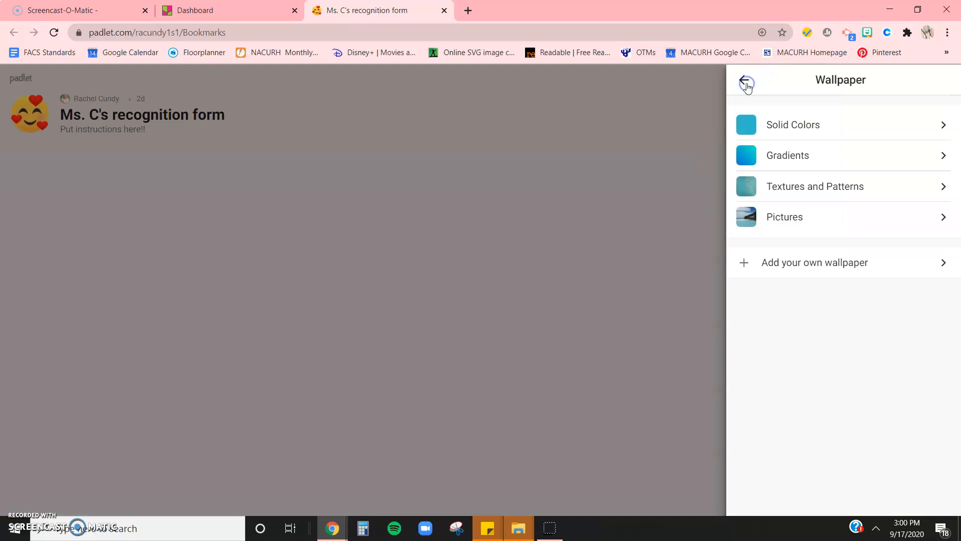
click(745, 82)
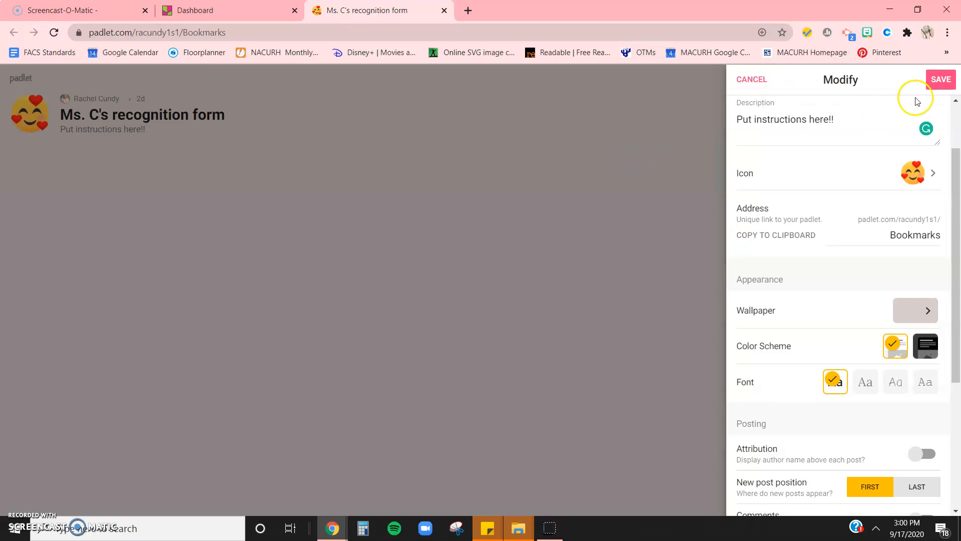
click(945, 78)
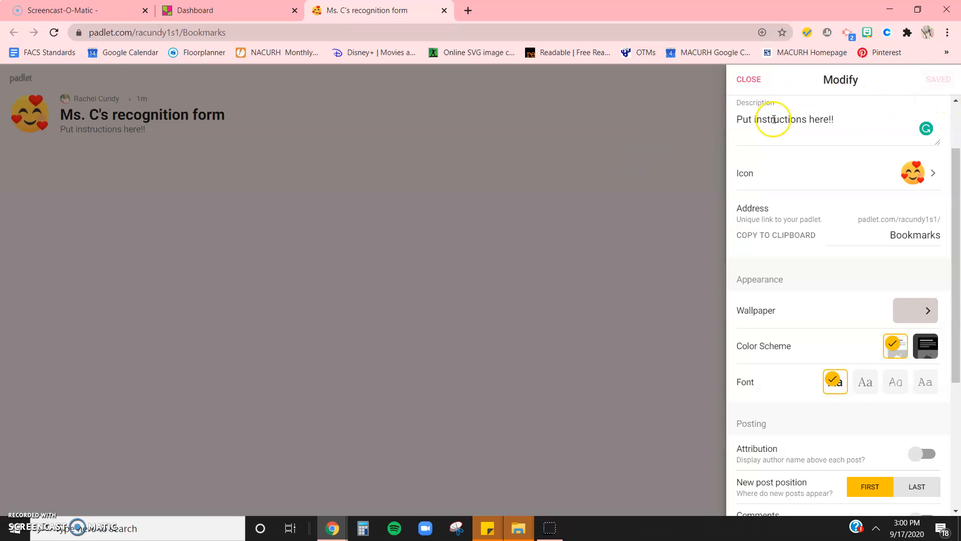
click(494, 221)
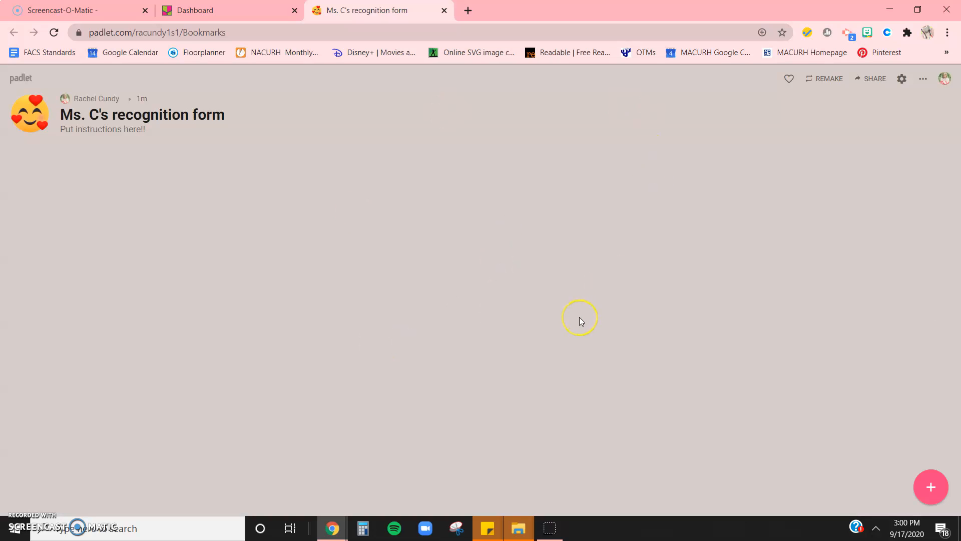
Set the padlet's wallpaper to the red-orange radial gradient, save the modifications and close the settings
click(921, 80)
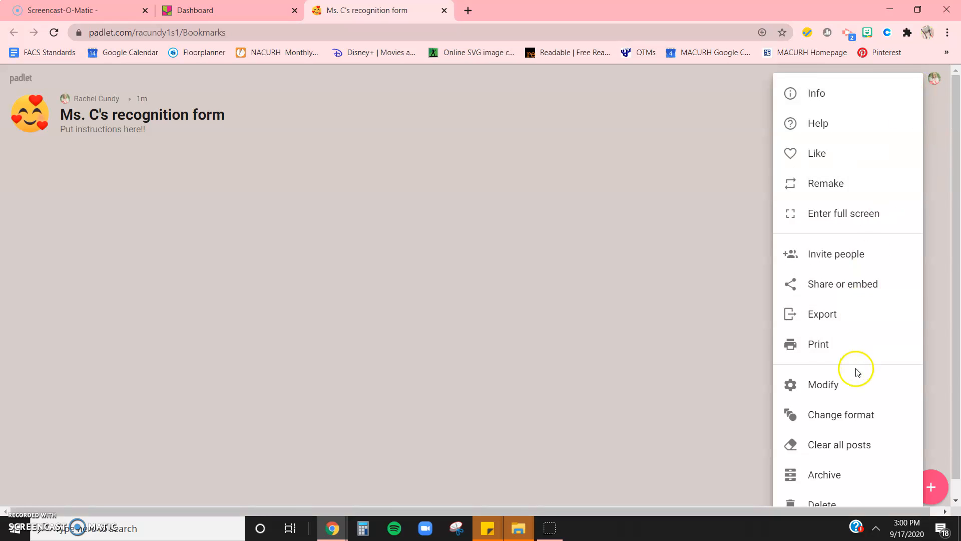
click(851, 387)
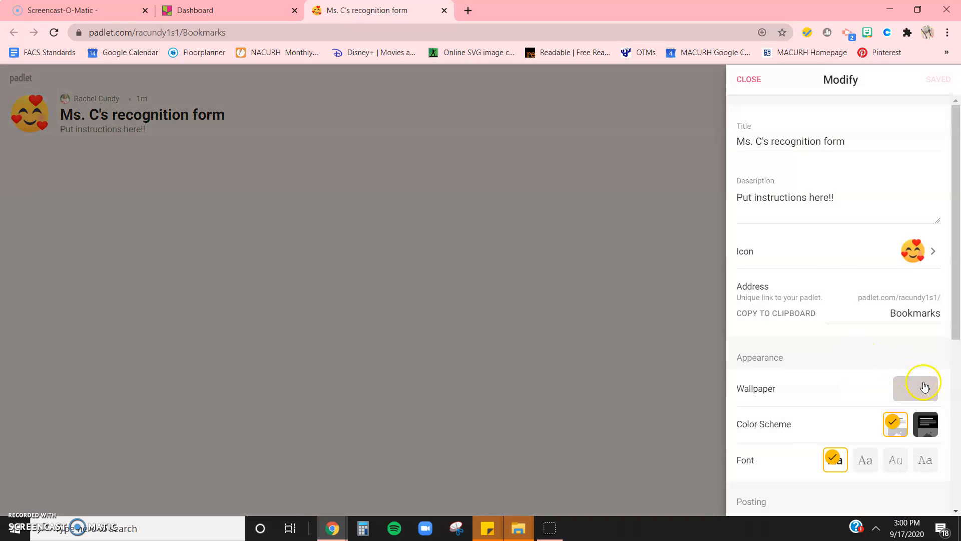
click(925, 386)
double_click(862, 266)
drag(862, 266, 891, 164)
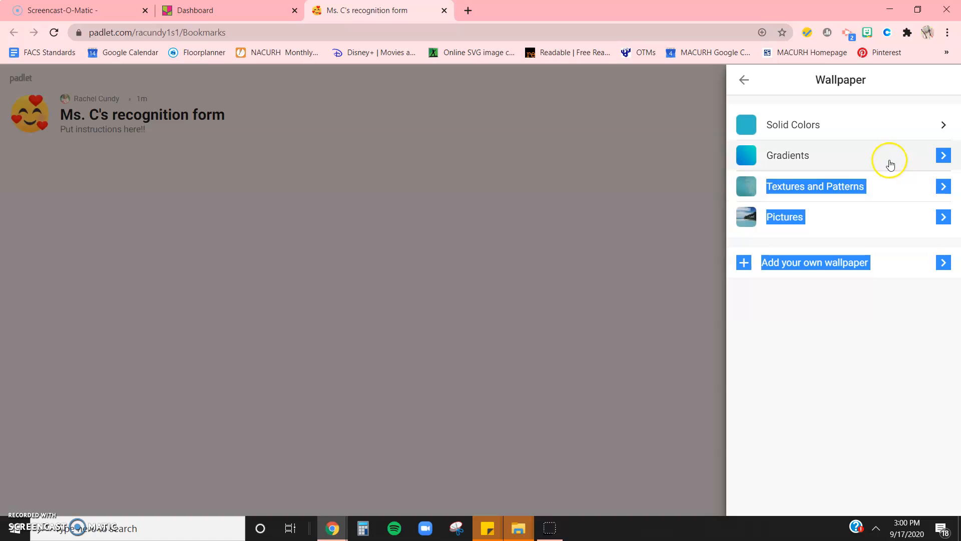
click(791, 152)
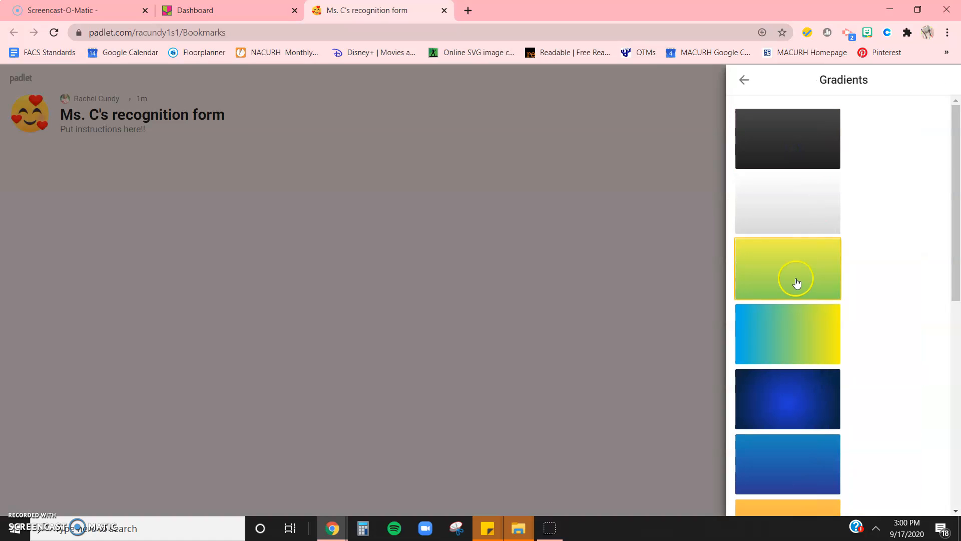
scroll(797, 283, down, 8)
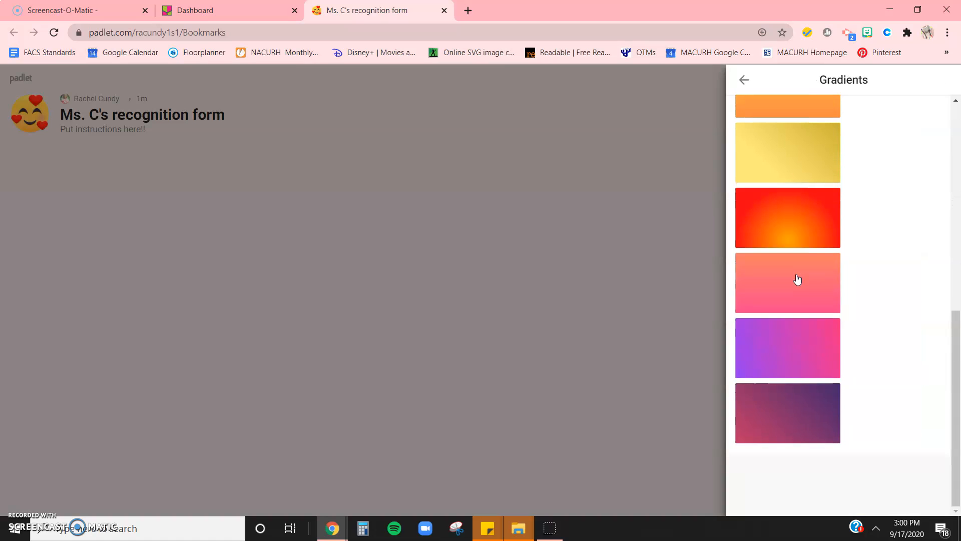
click(815, 245)
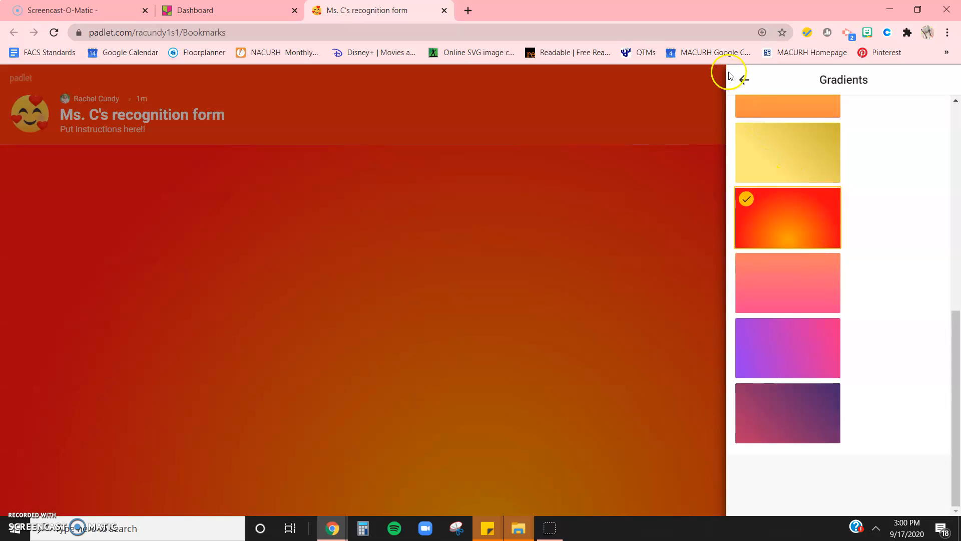
click(744, 80)
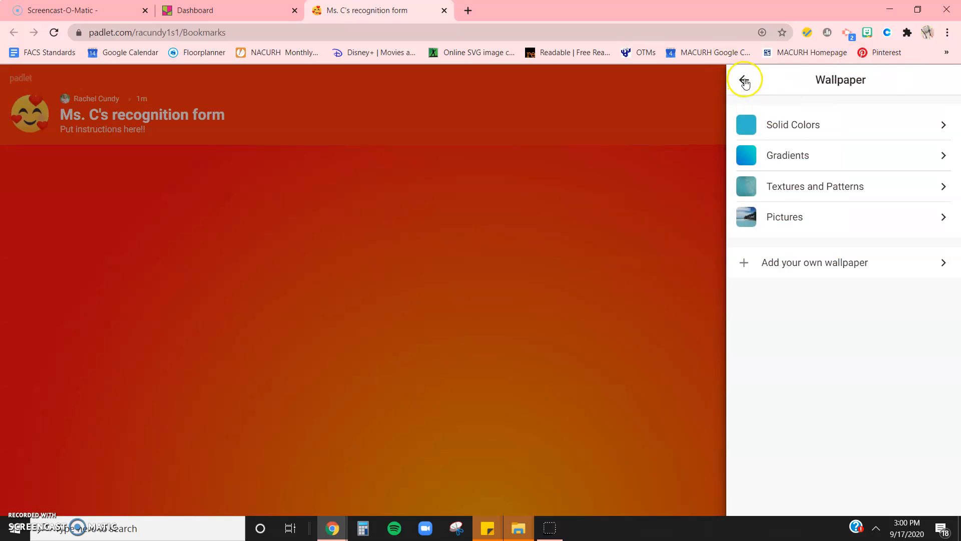
click(744, 80)
click(938, 79)
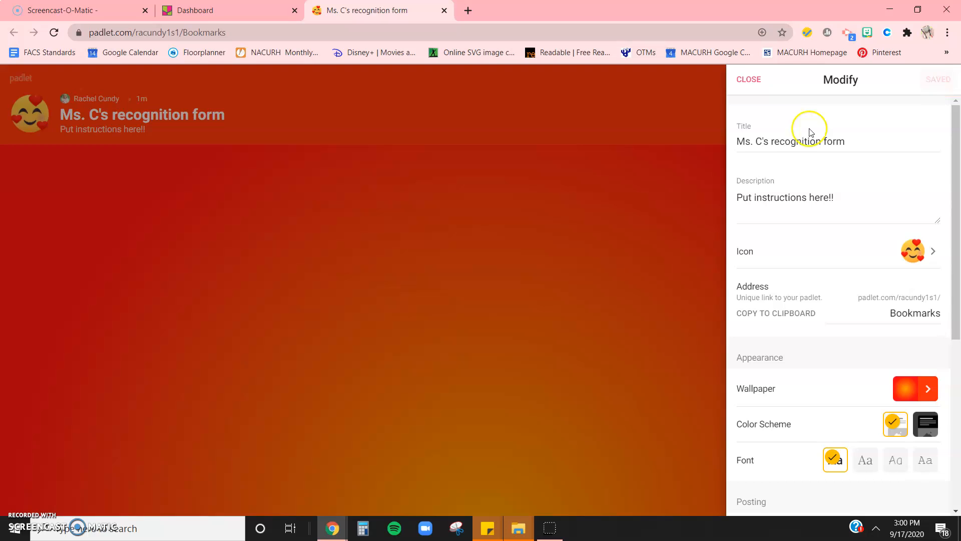
click(615, 172)
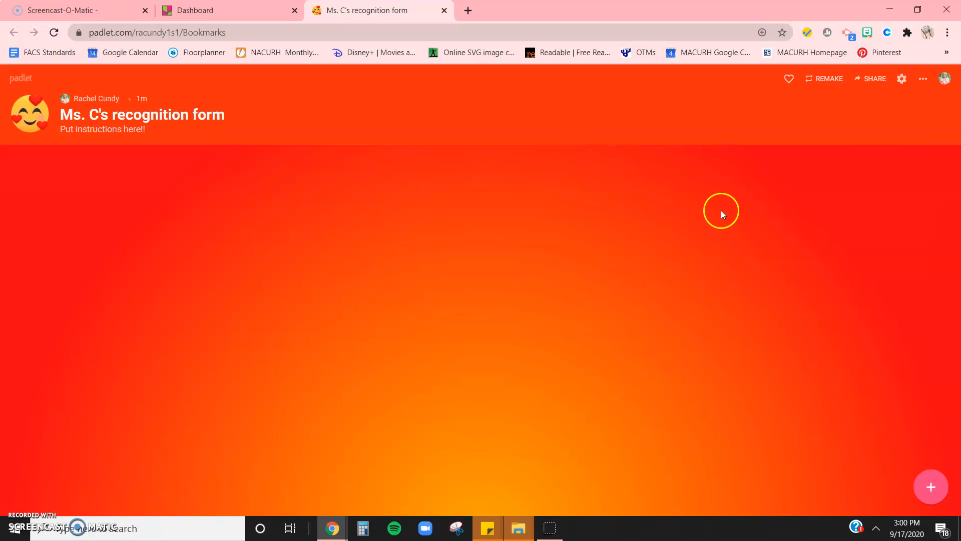
Set the padlet's wallpaper to the Blueprint texture, save the modifications and close the settings
click(923, 79)
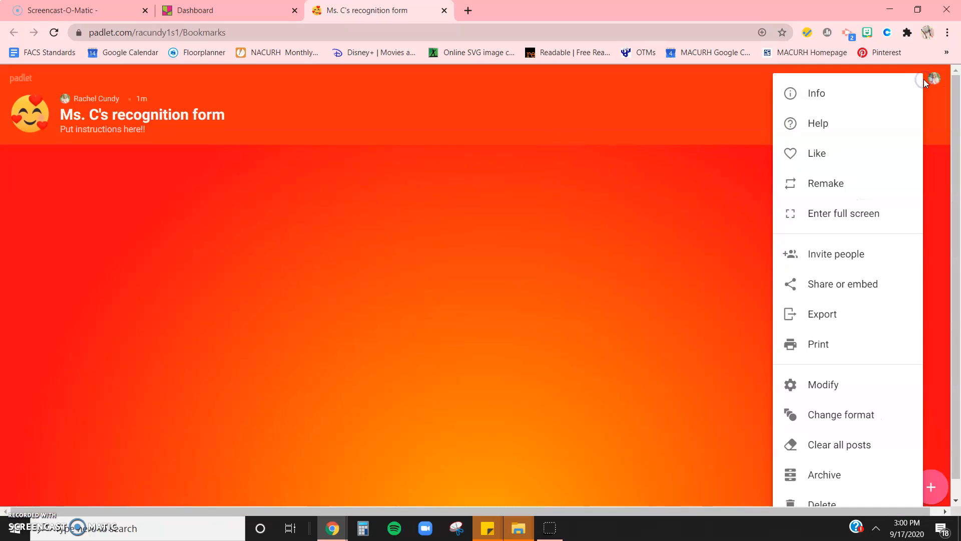
click(851, 383)
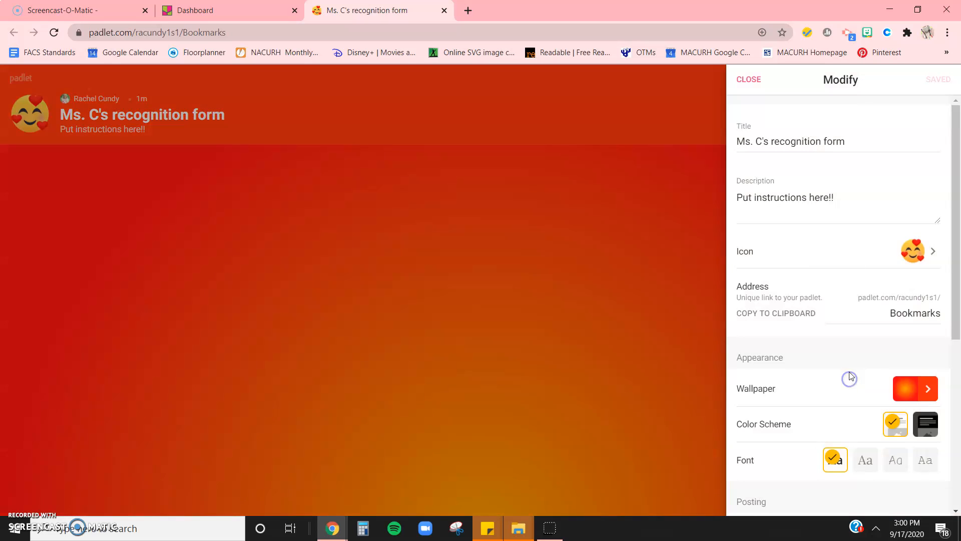
click(919, 388)
click(876, 191)
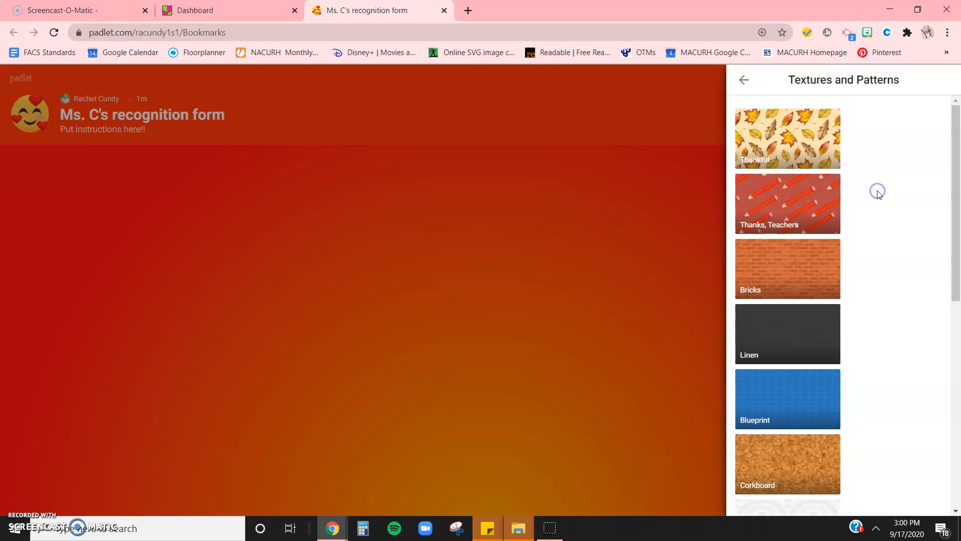
scroll(880, 195, down, 3)
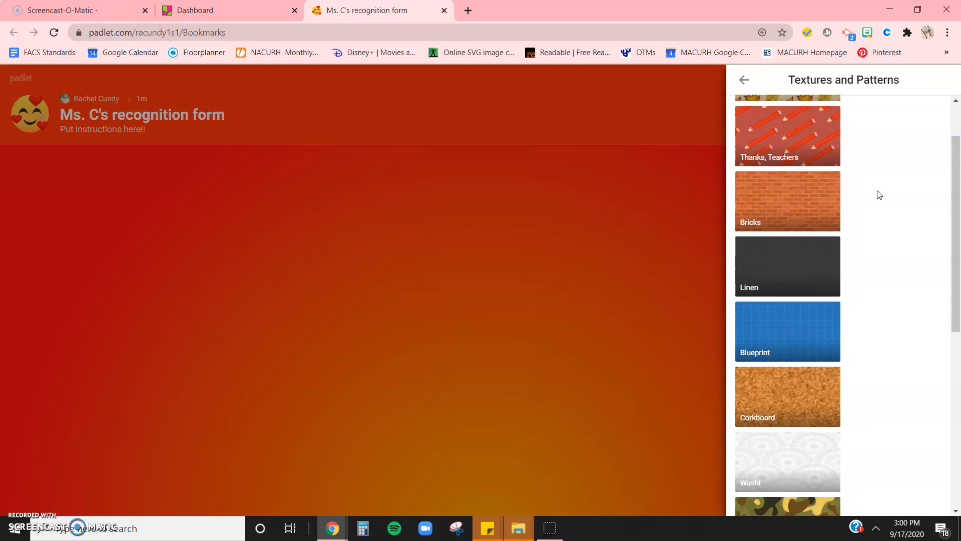
scroll(880, 192, down, 6)
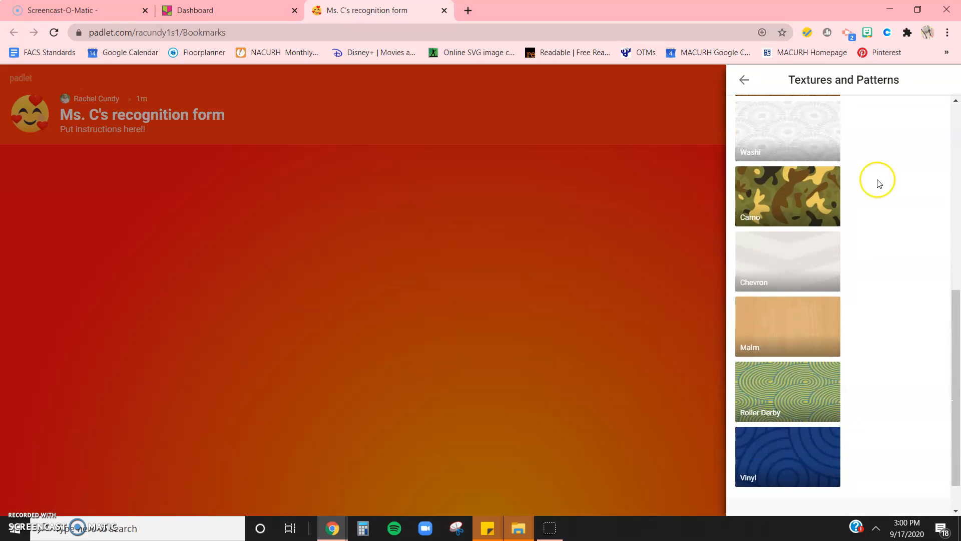
scroll(879, 174, up, 10)
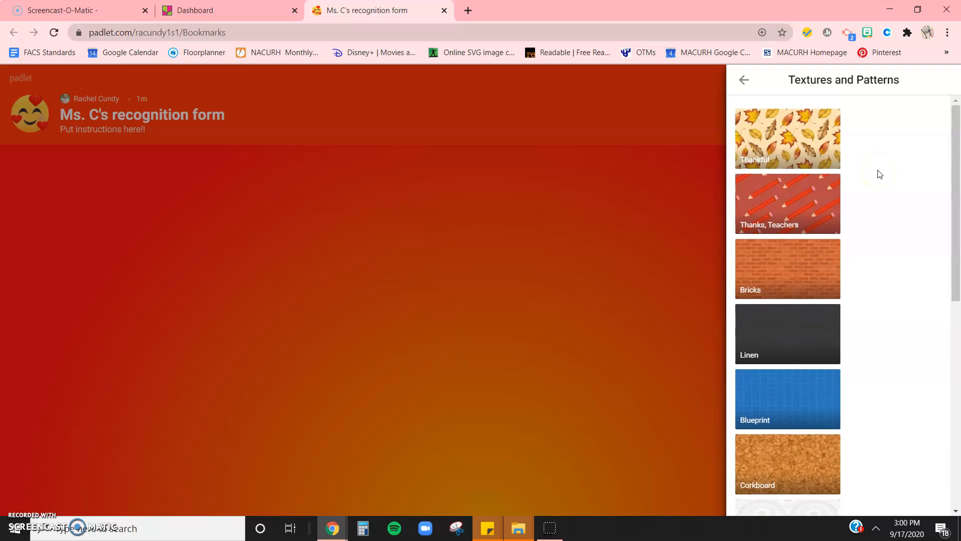
scroll(832, 350, down, 3)
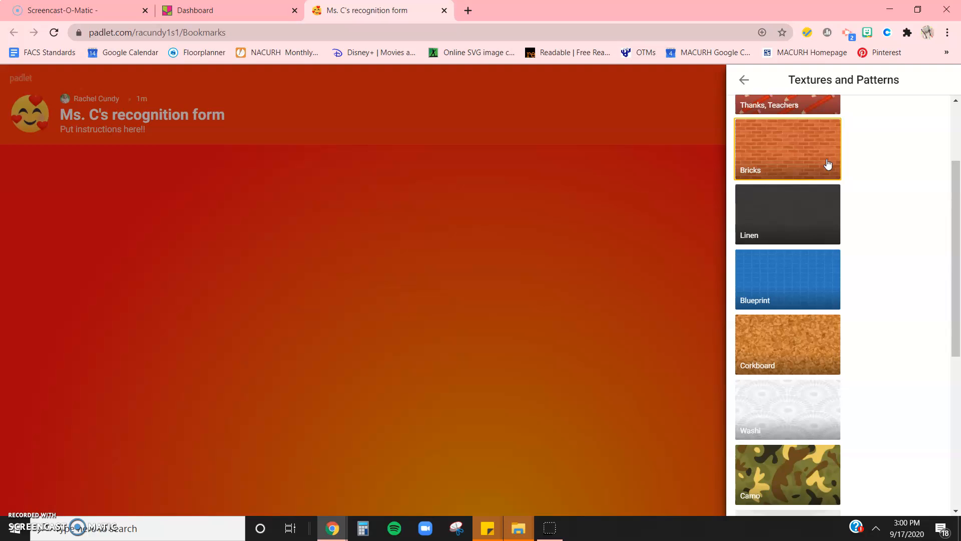
click(829, 301)
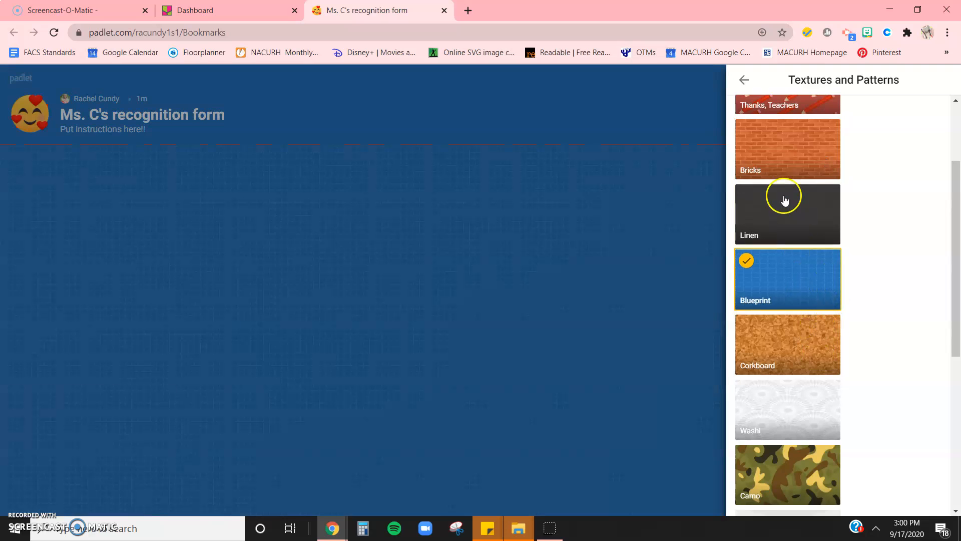
click(745, 79)
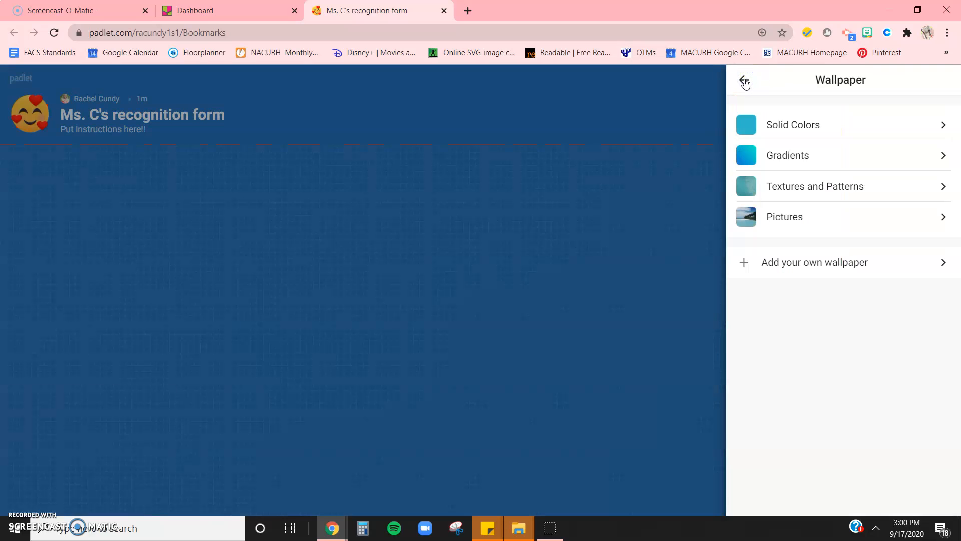
click(744, 82)
click(940, 79)
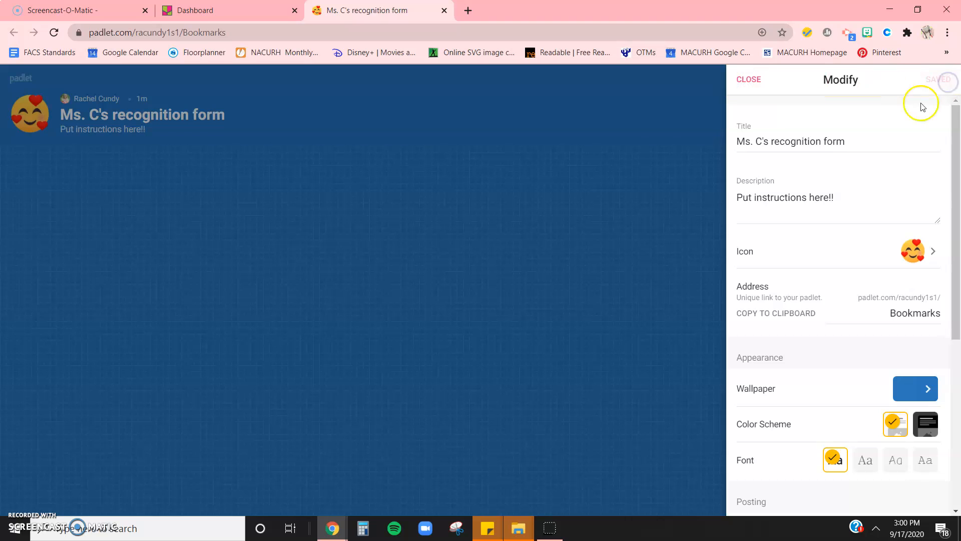
click(577, 292)
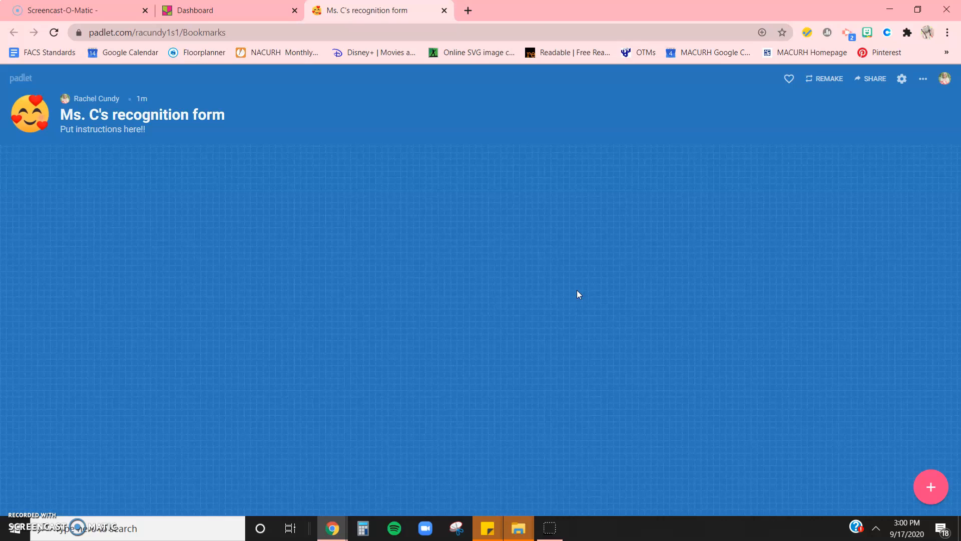
Choose the Notebook picture as the padlet's wallpaper and return to the Modify settings, leaving the change unsaved
click(923, 80)
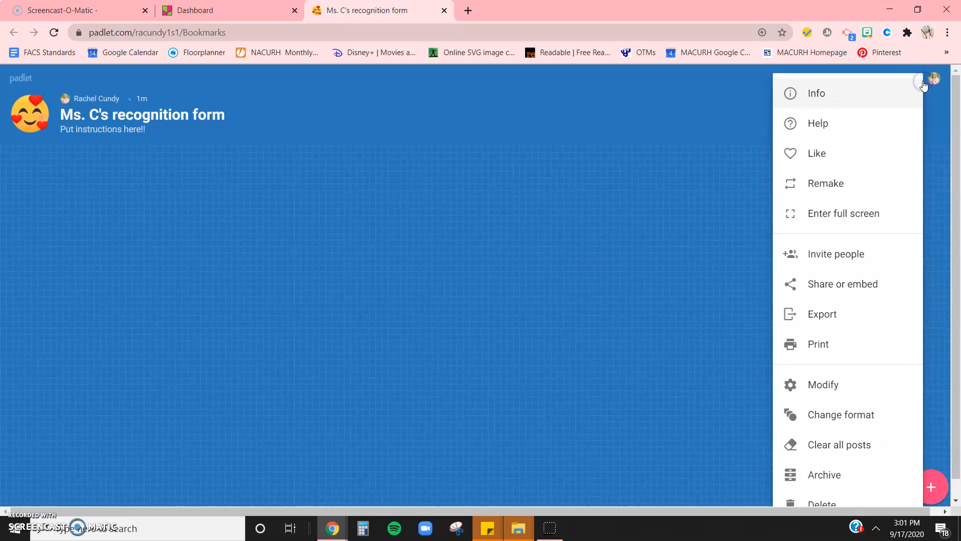
click(821, 383)
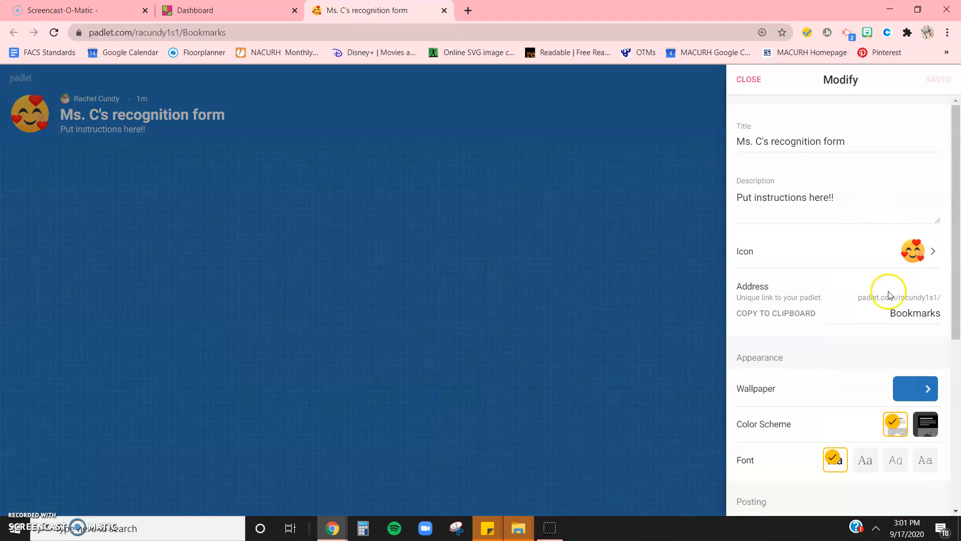
click(924, 392)
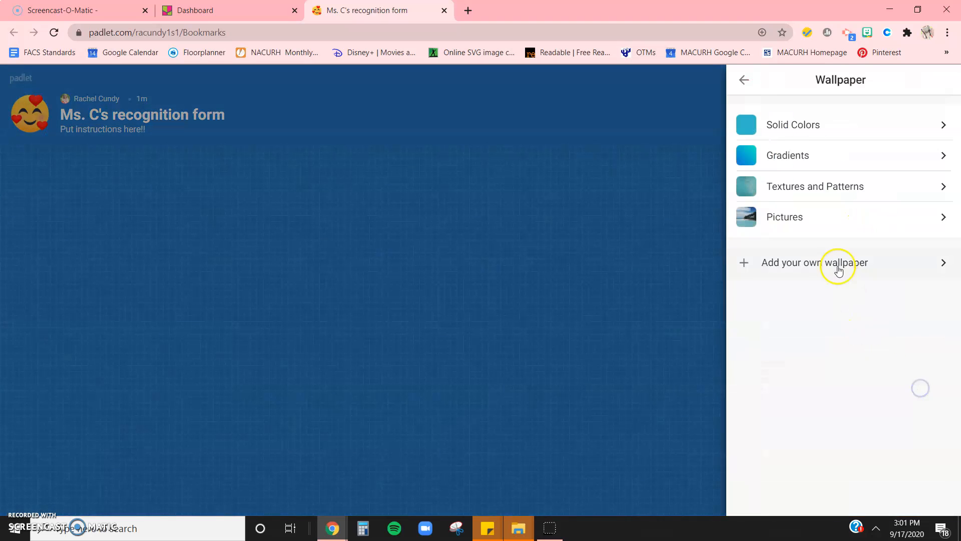
click(843, 233)
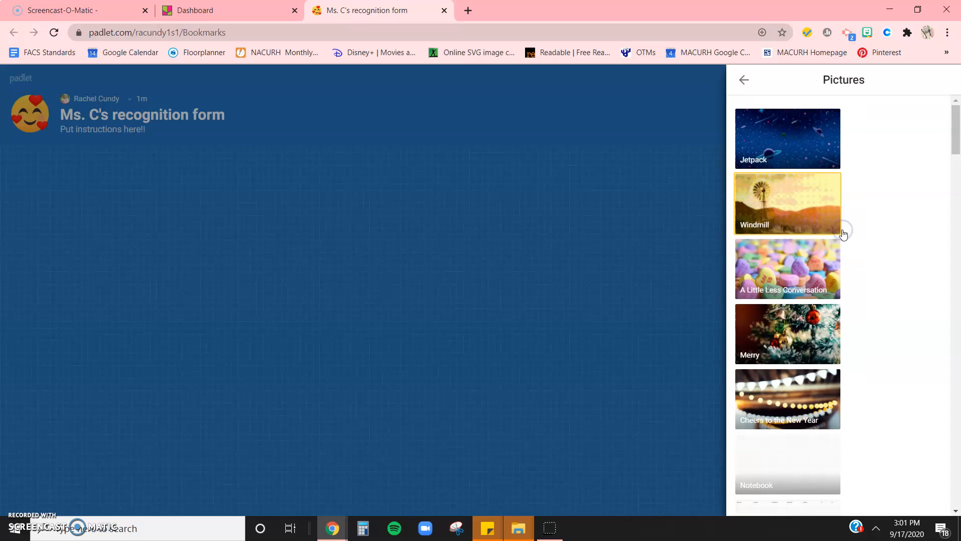
scroll(845, 232, down, 2)
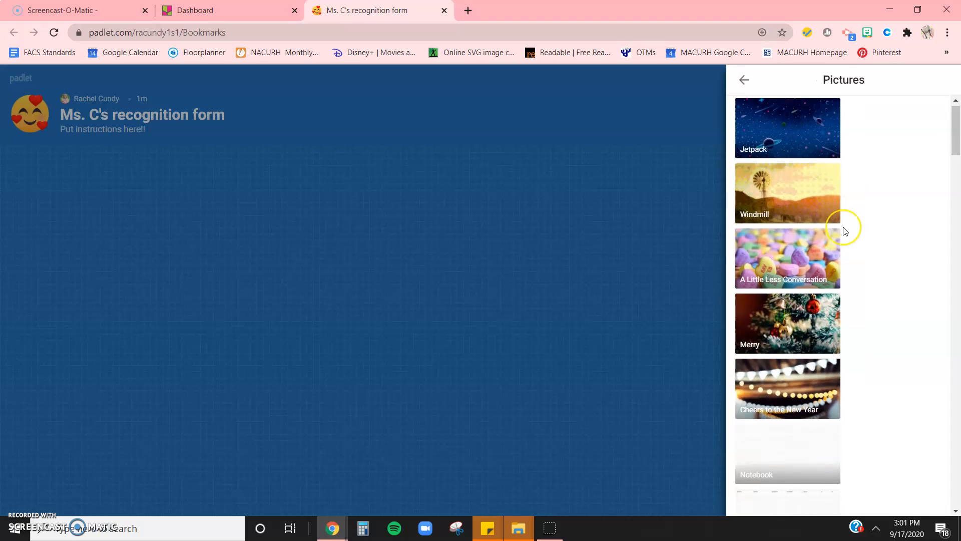
scroll(845, 230, down, 2)
scroll(845, 230, down, 5)
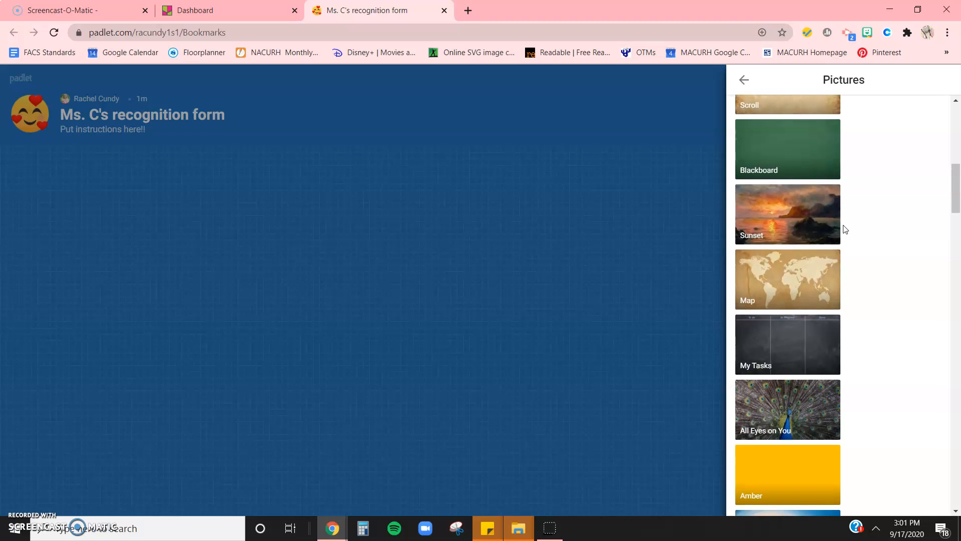
scroll(846, 229, down, 4)
scroll(846, 229, down, 2)
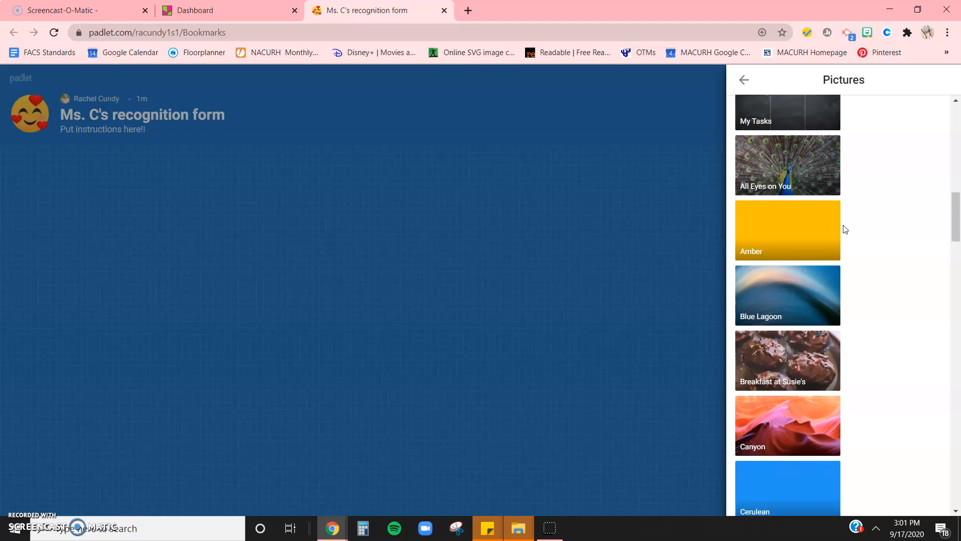
scroll(845, 229, up, 10)
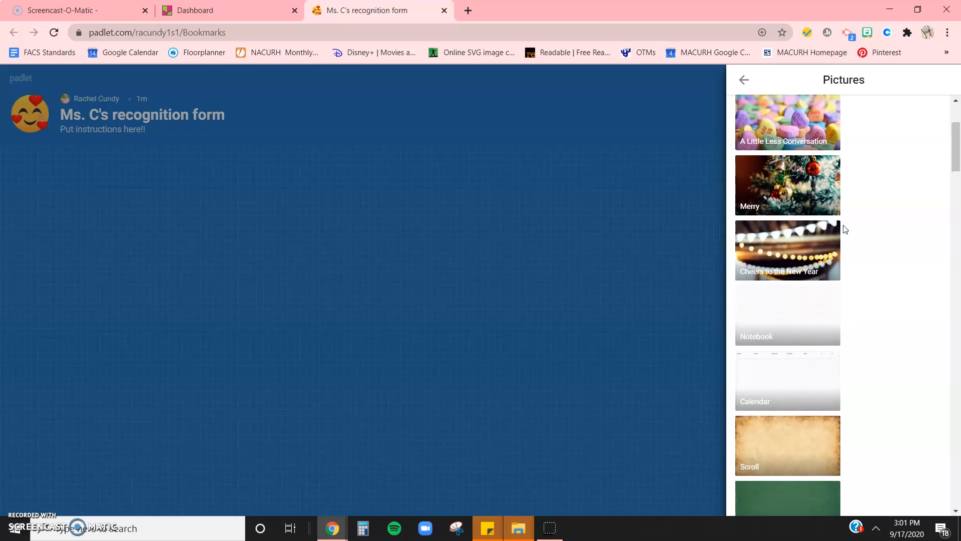
click(798, 318)
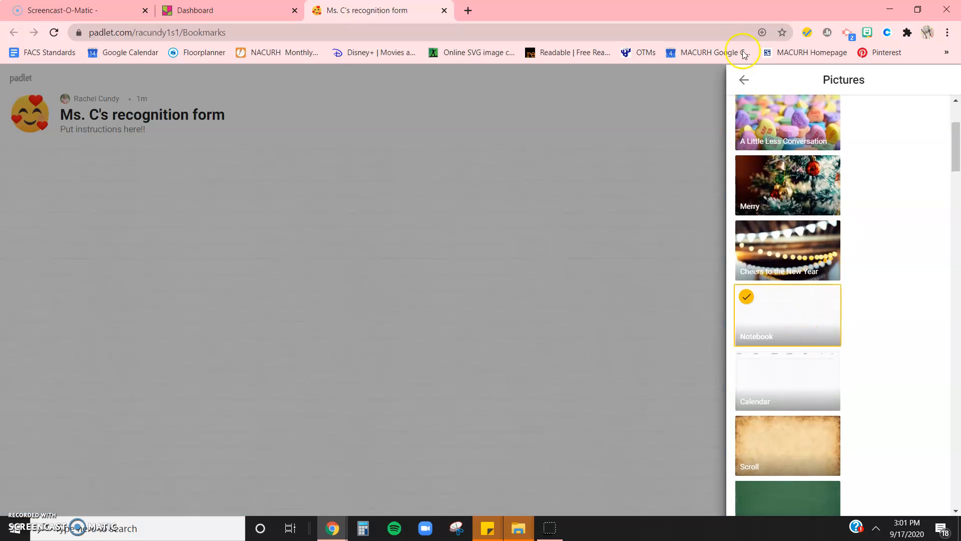
click(747, 82)
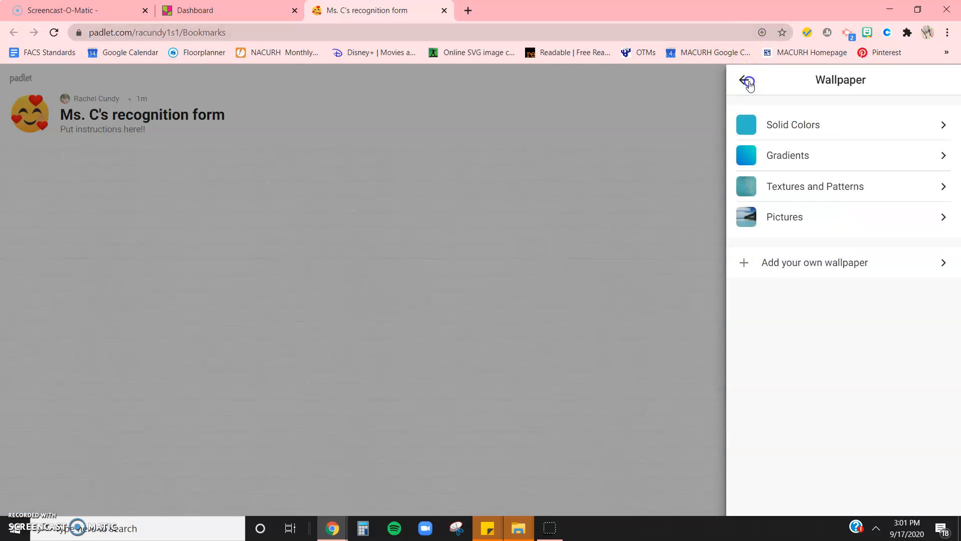
click(747, 82)
Replace the ending of the padlet's unique address with "recognition"
scroll(892, 401, down, 2)
click(923, 249)
drag(771, 229, 738, 231)
click(865, 256)
drag(906, 256, 958, 257)
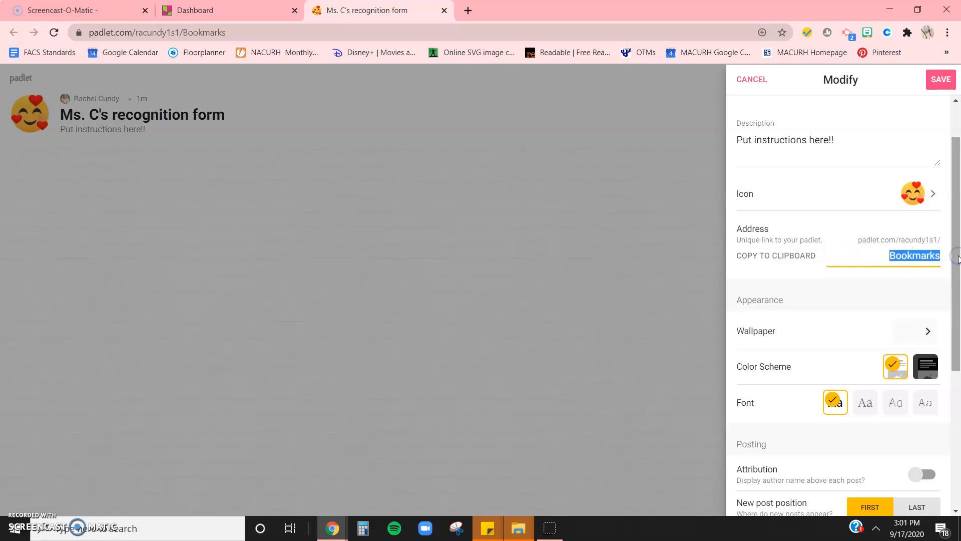
key(BackSpace)
text(recognition)
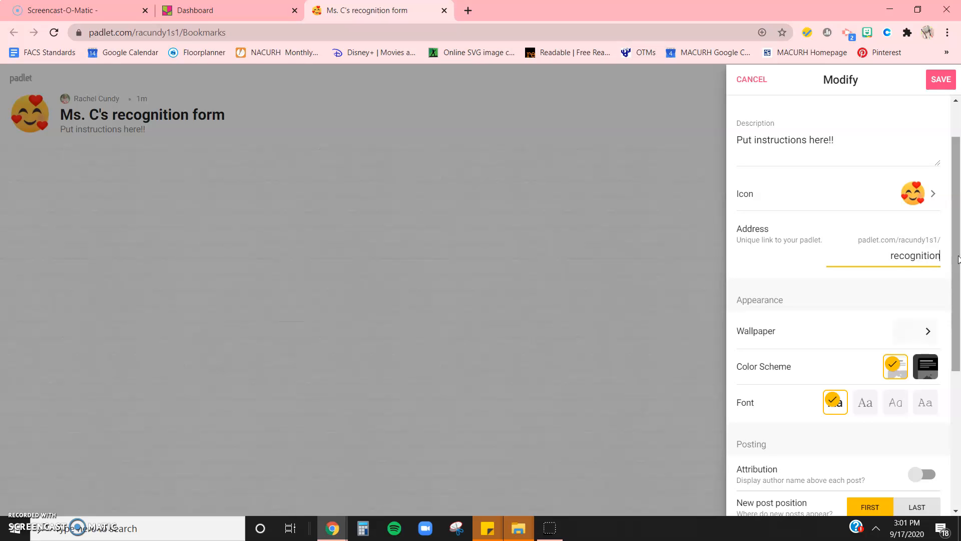
click(777, 260)
Switch the padlet's color scheme to dark and save the modifications
scroll(777, 264, down, 1)
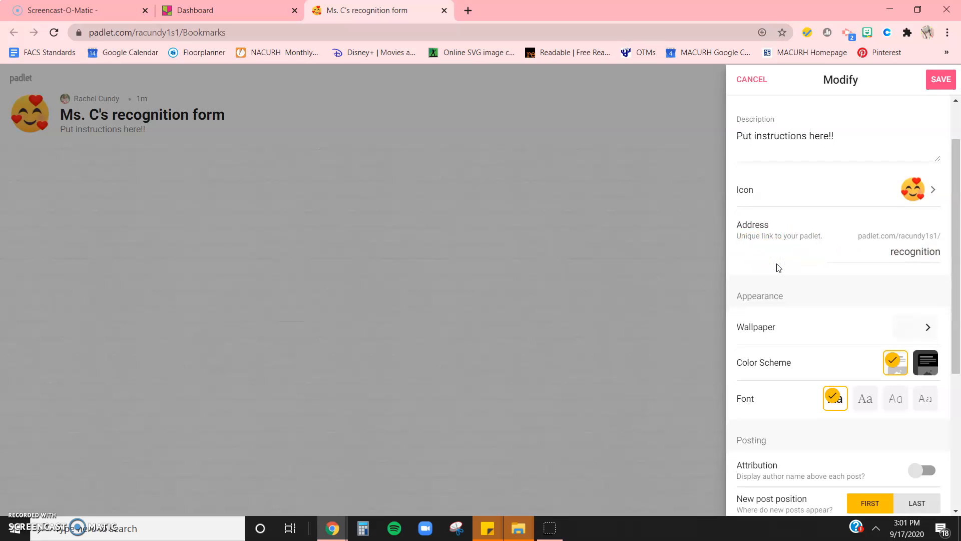
scroll(778, 268, down, 2)
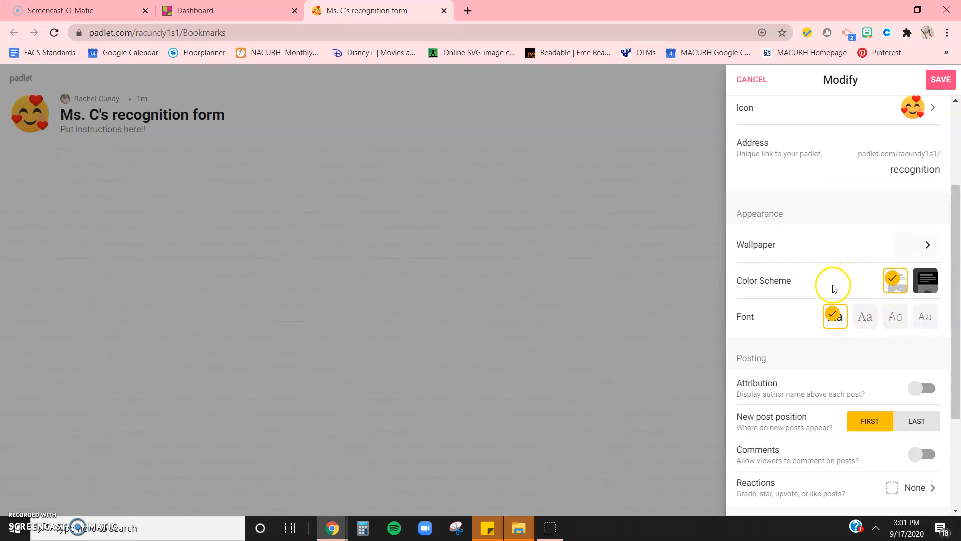
click(926, 280)
click(940, 79)
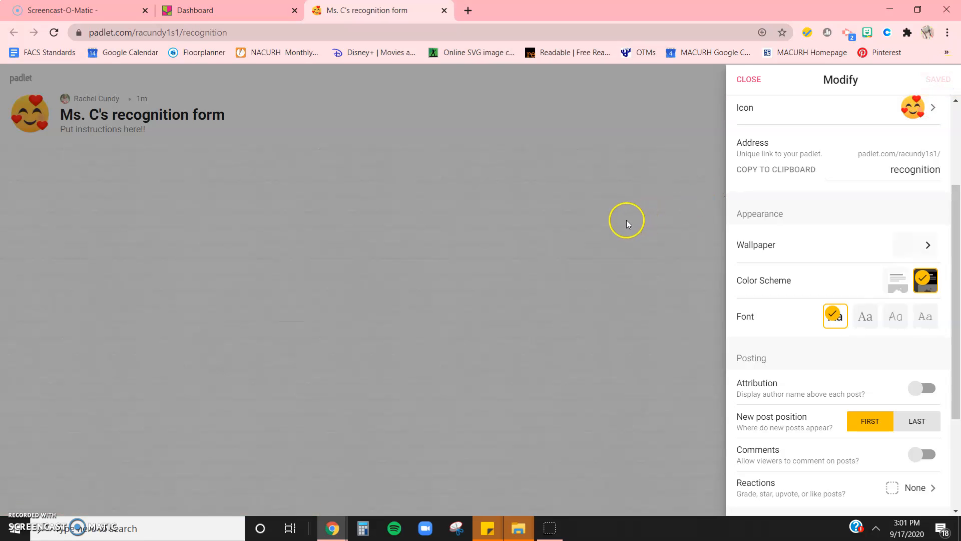
Close the settings, open a blank new post to check the dark color scheme, and discard the post
click(626, 220)
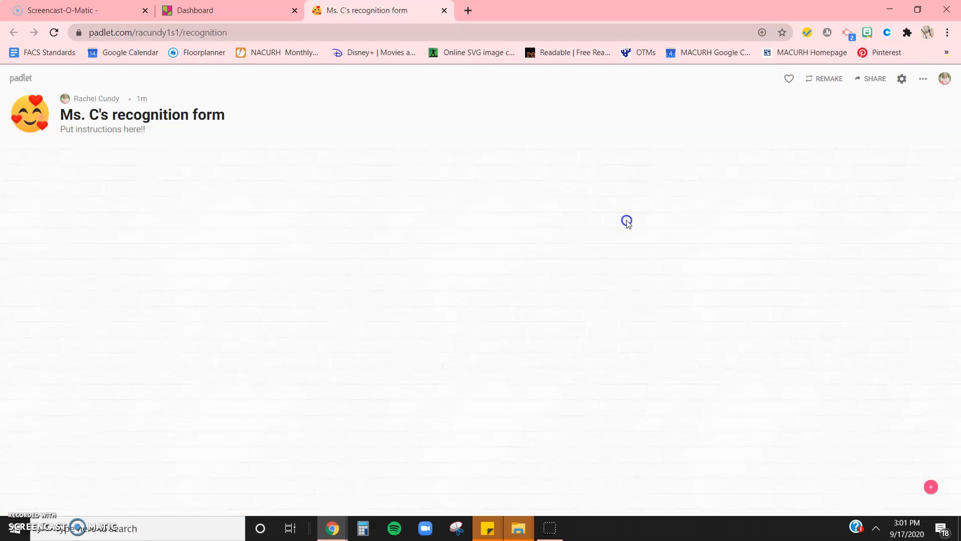
click(931, 488)
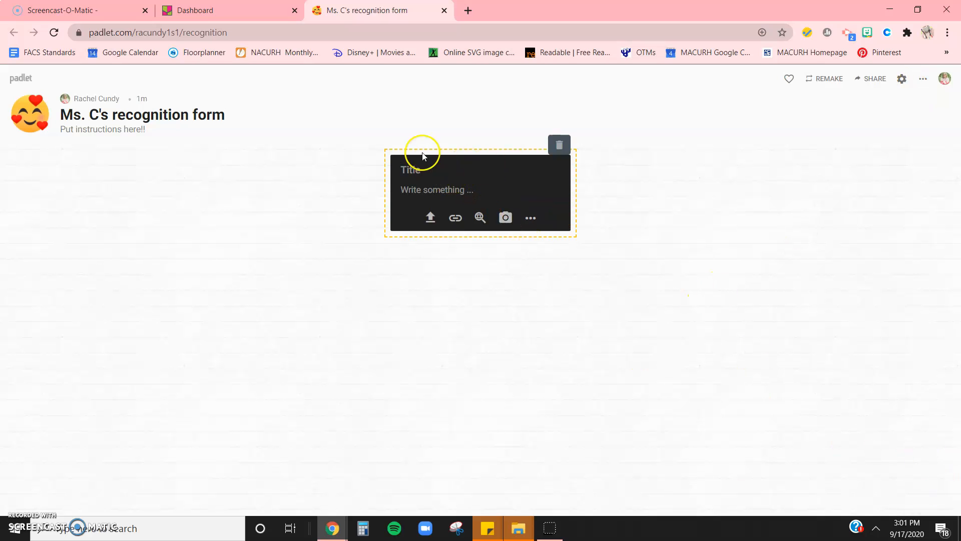
click(397, 484)
click(574, 145)
click(561, 146)
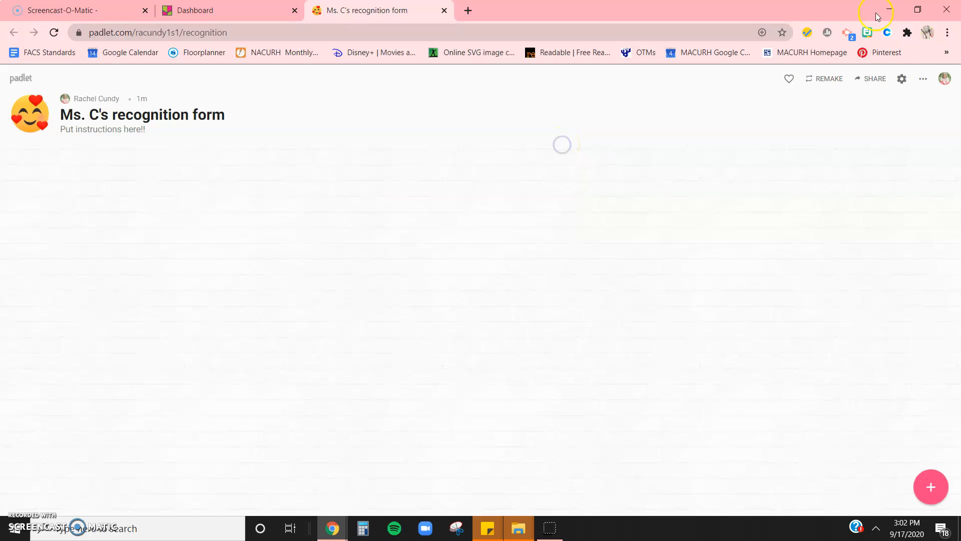
Reopen the padlet's Modify settings and switch the color scheme to light
click(924, 76)
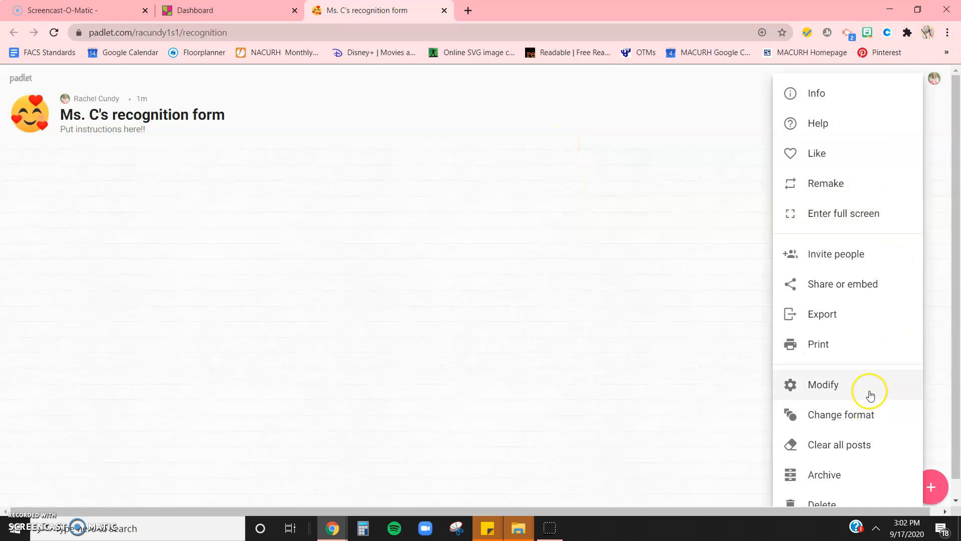
click(870, 395)
scroll(923, 397, down, 4)
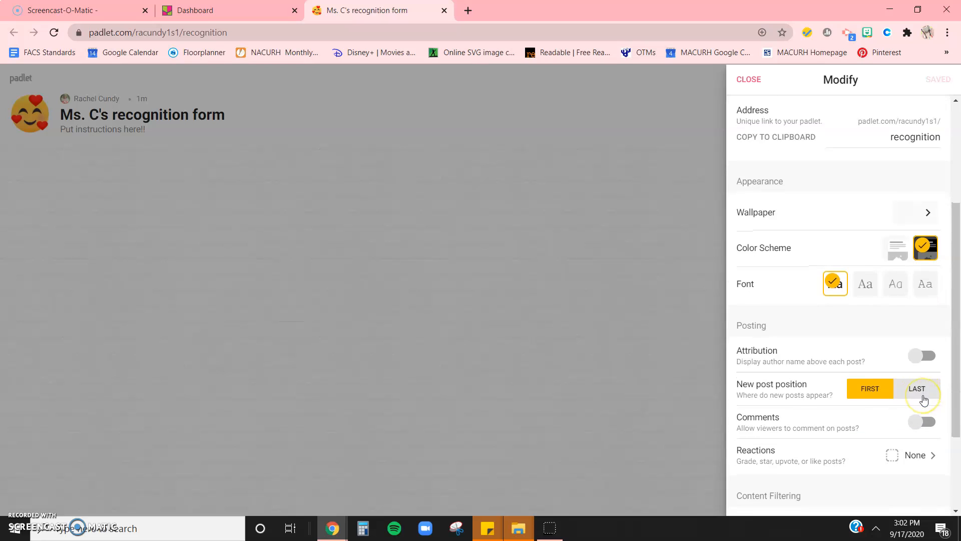
scroll(923, 400, down, 1)
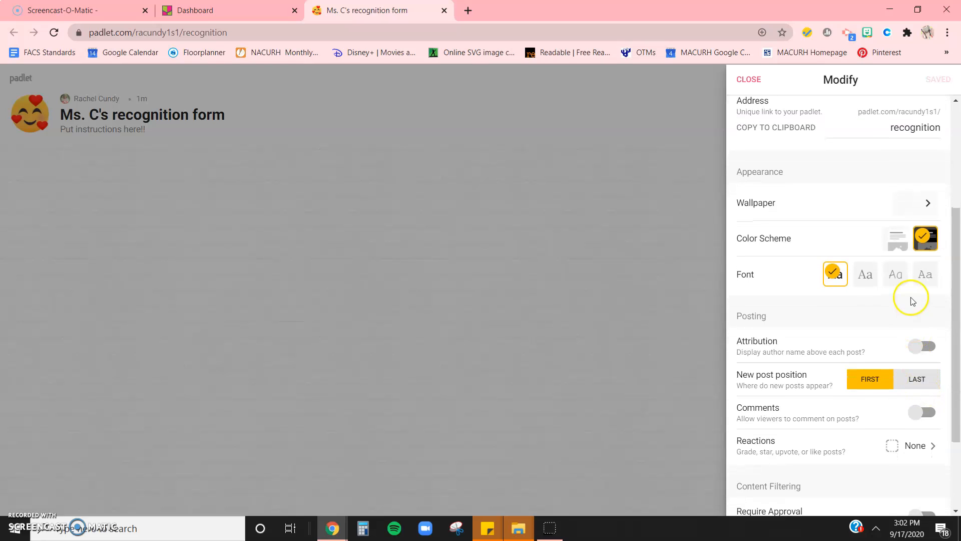
click(894, 239)
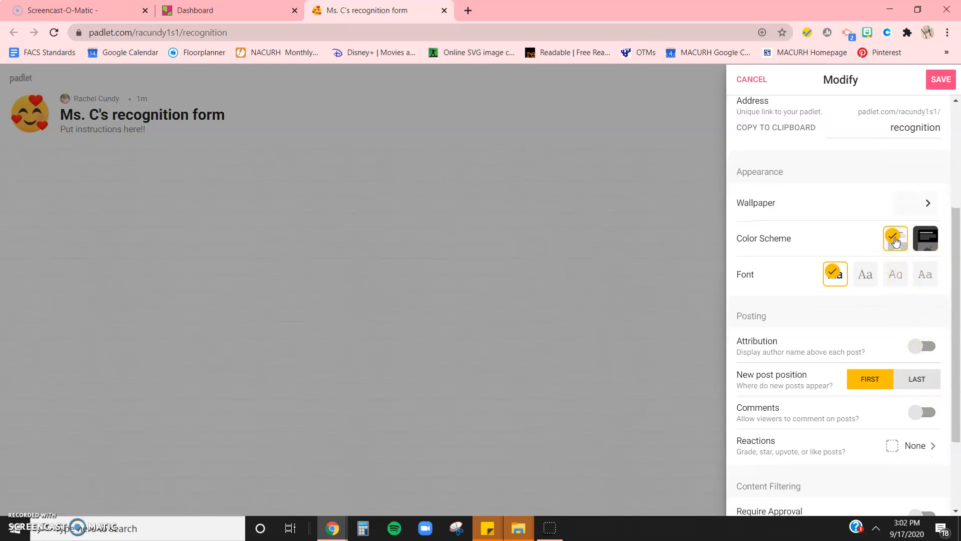
Turn on Filter Profanity in the content filtering settings and leave Require Approval off
scroll(906, 324, down, 1)
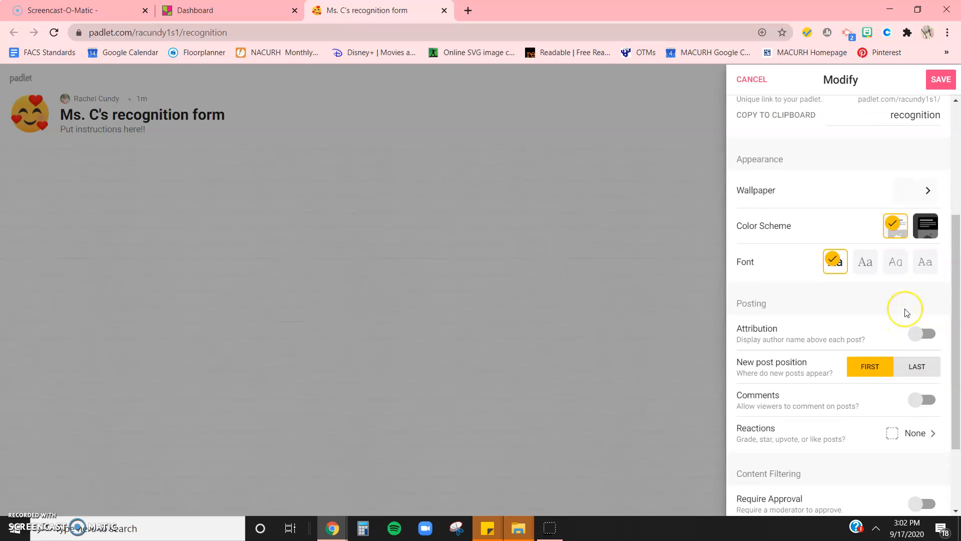
scroll(905, 311, down, 1)
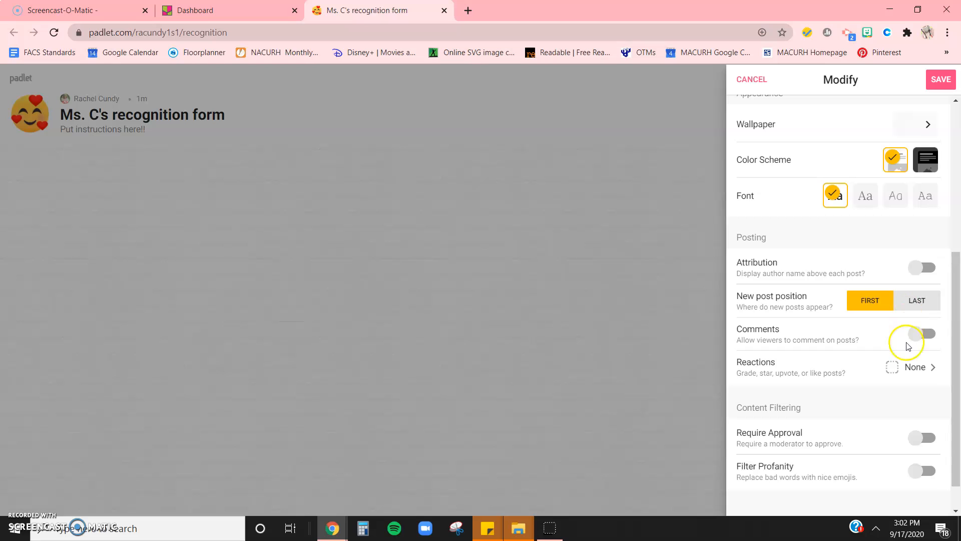
scroll(891, 350, down, 1)
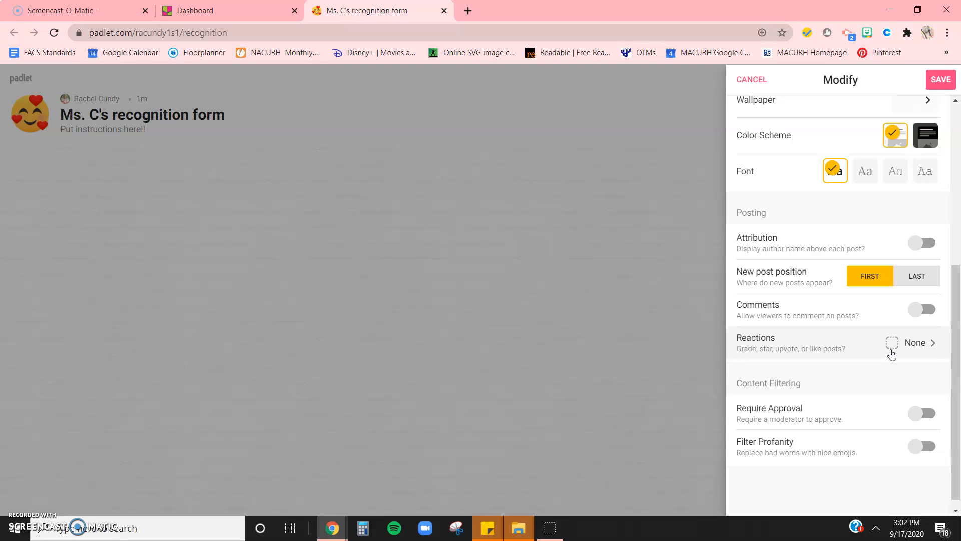
click(924, 451)
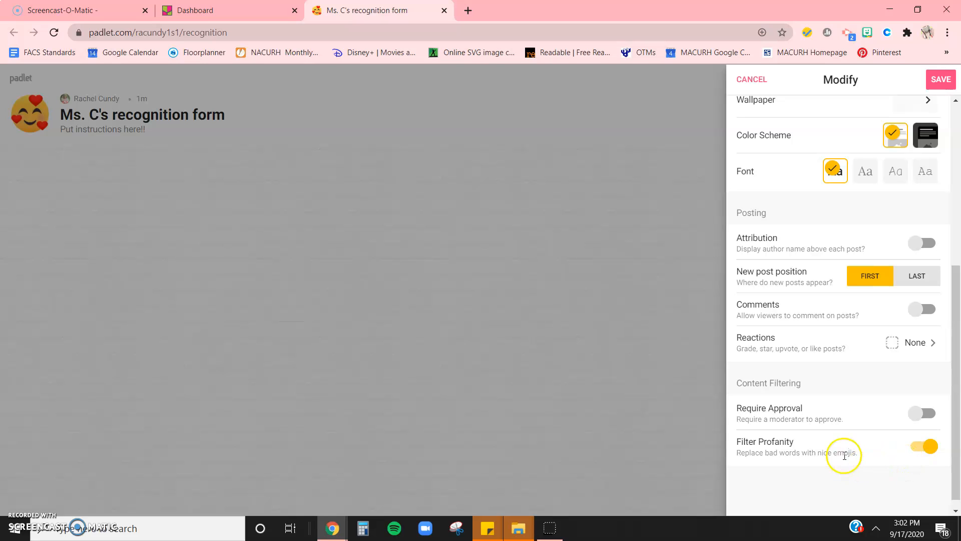
drag(743, 440, 826, 440)
click(827, 445)
click(912, 422)
click(931, 422)
Allow viewers to comment on posts and set the post reactions to Like
scroll(834, 406, up, 1)
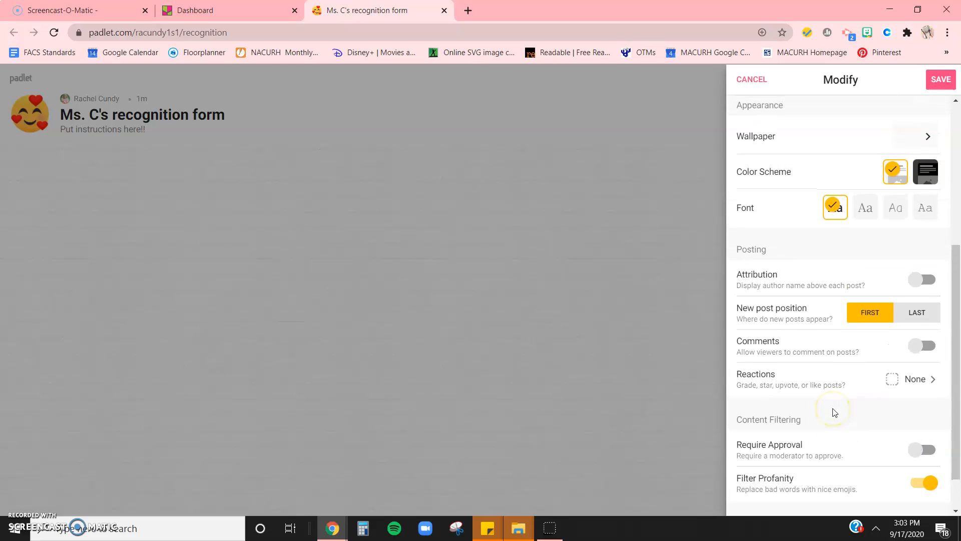
click(928, 345)
click(907, 382)
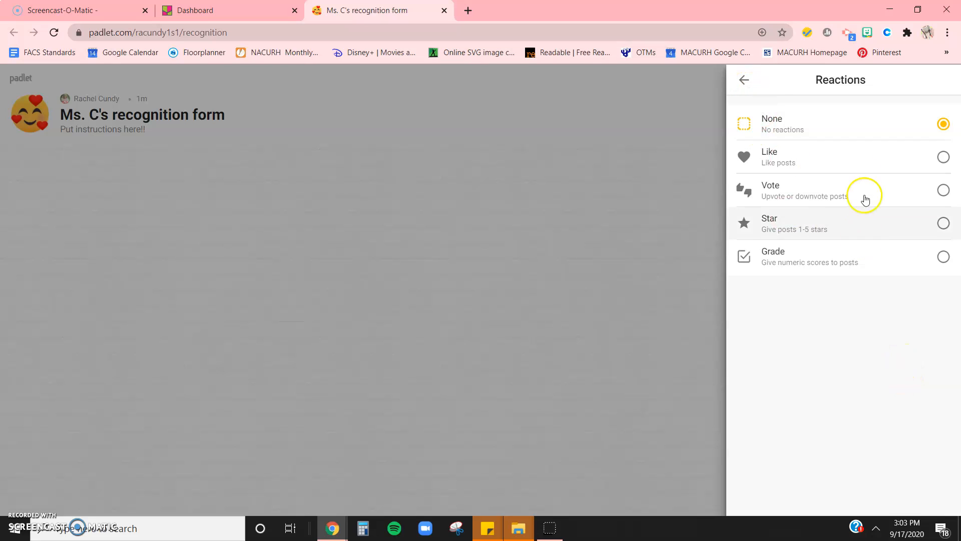
click(858, 158)
click(868, 198)
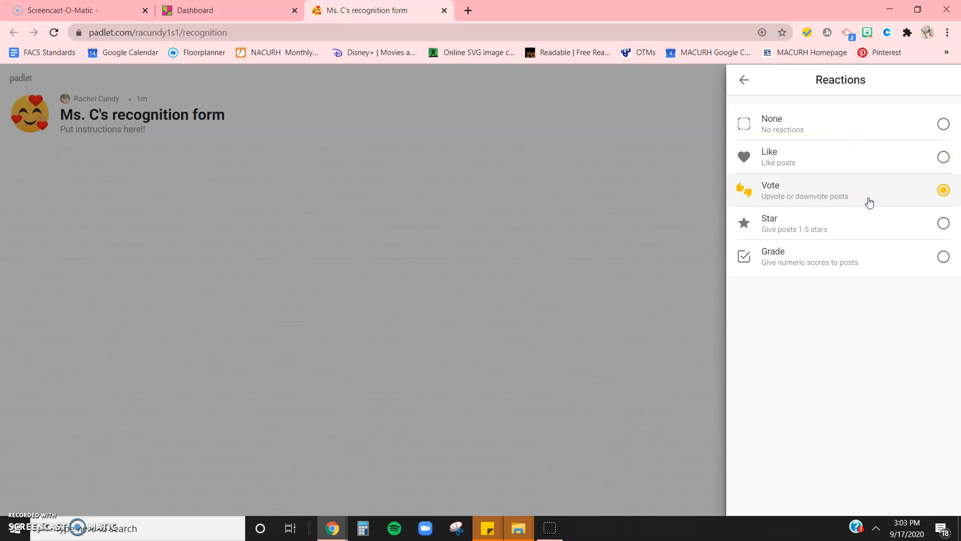
click(745, 87)
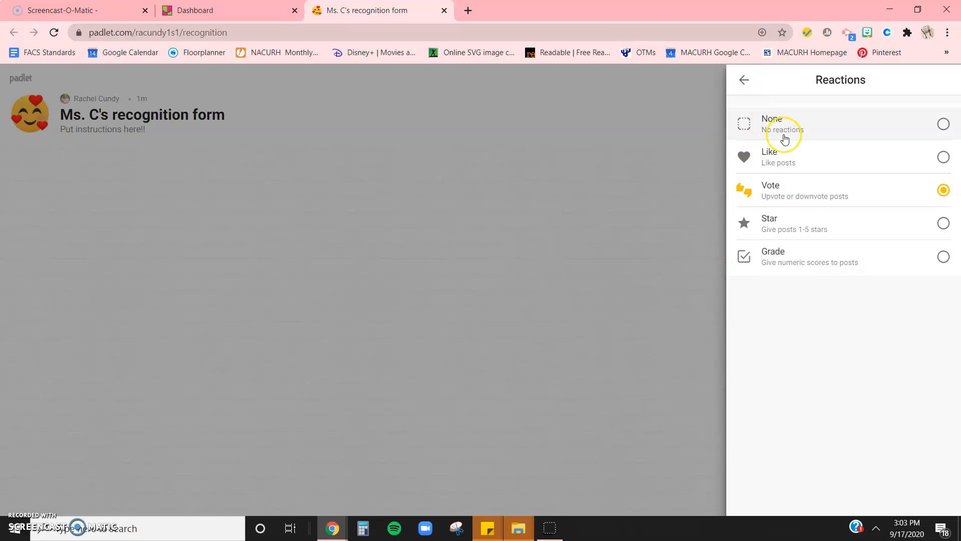
click(799, 169)
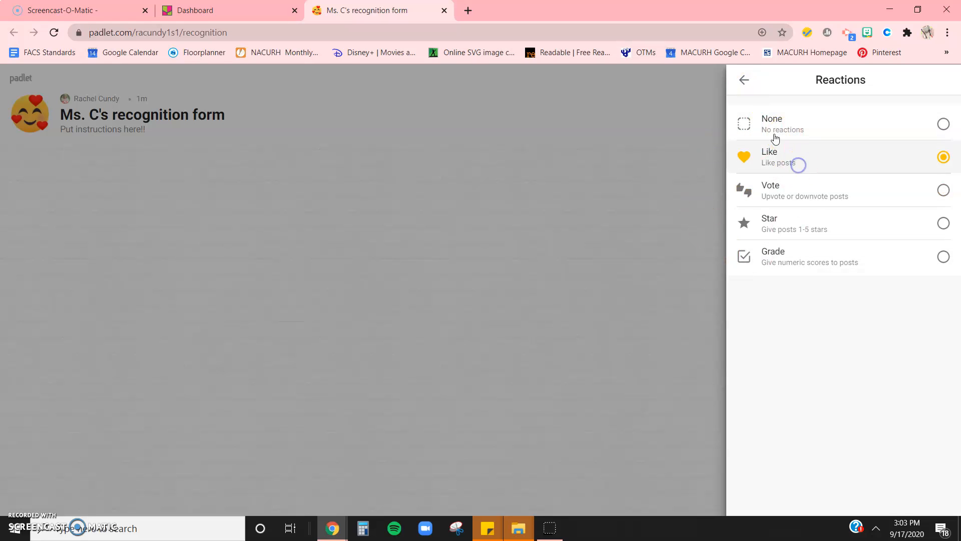
click(745, 80)
click(894, 383)
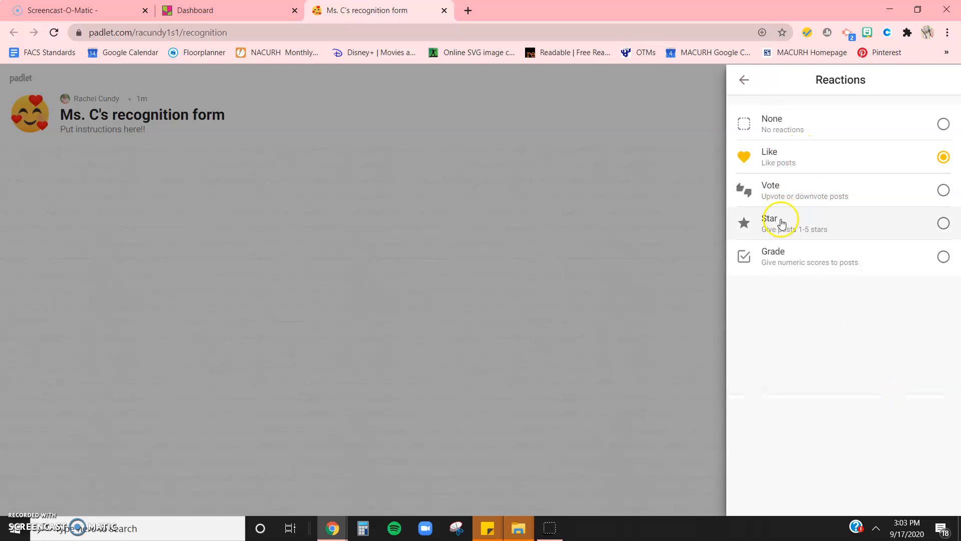
click(744, 80)
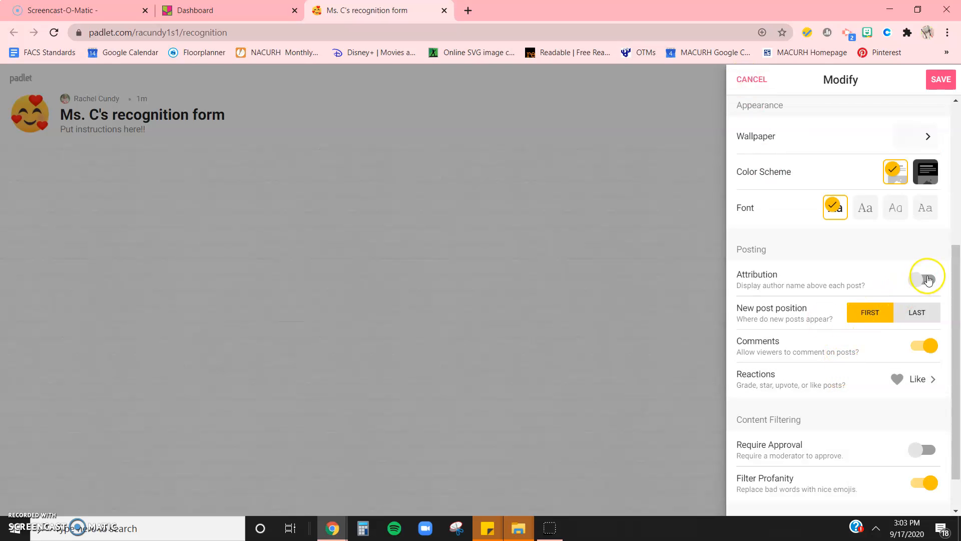
Turn on the author attribution above posts and switch it back off
click(927, 280)
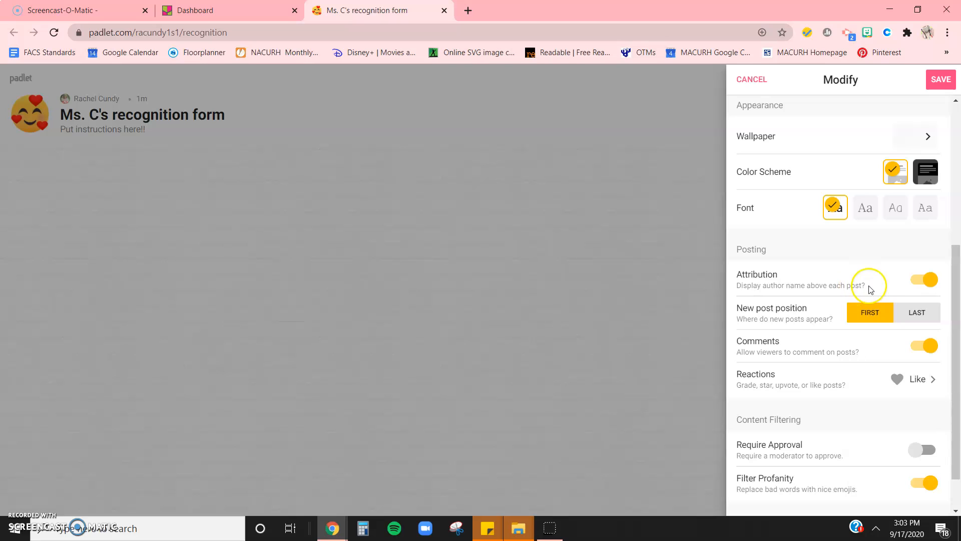
click(926, 280)
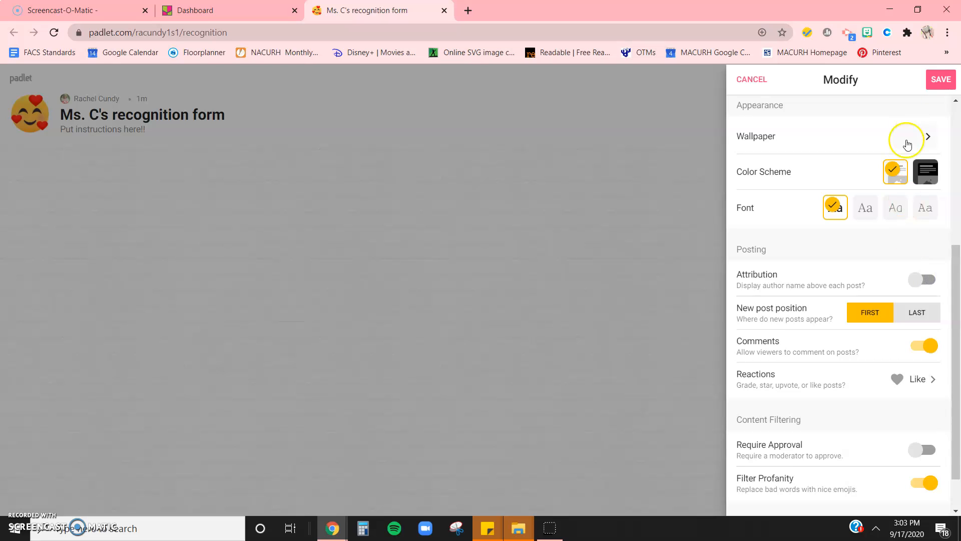
Try the available fonts for the padlet and choose the second one, the bold serif style
scroll(906, 142, up, 1)
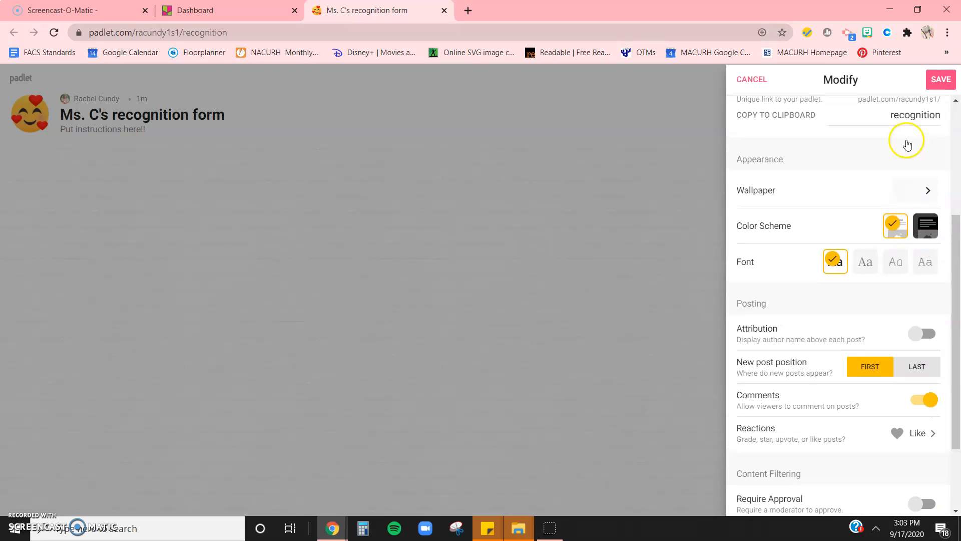
click(872, 270)
click(927, 270)
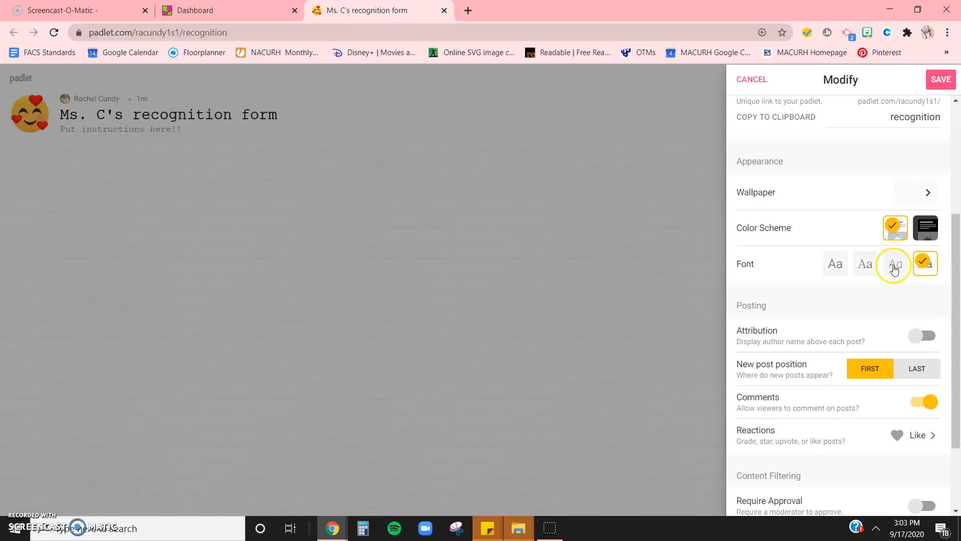
click(853, 269)
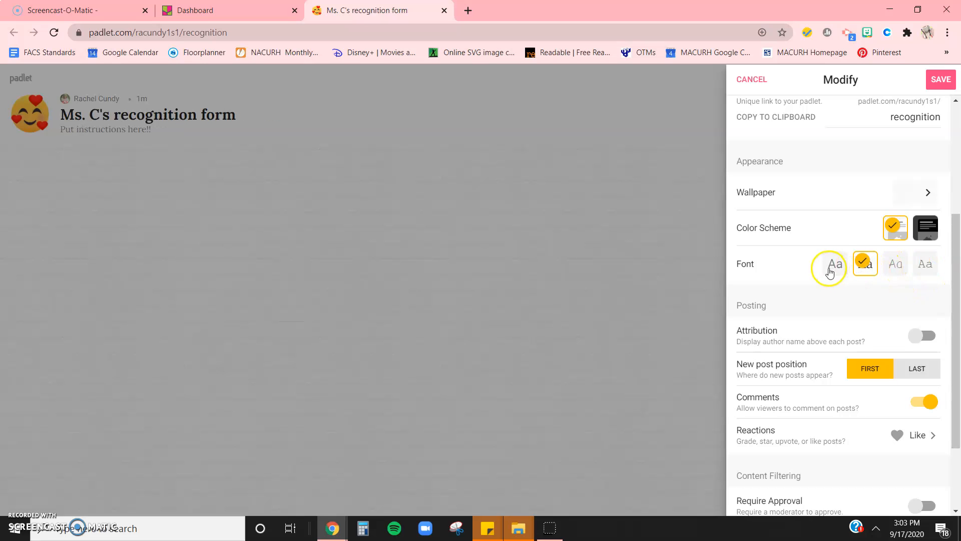
click(856, 261)
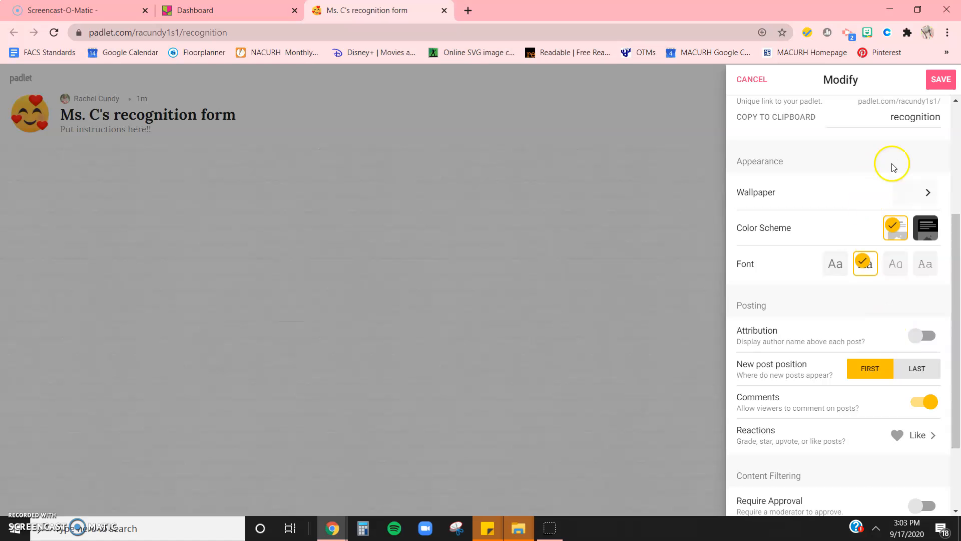
Save the padlet's modifications and close the settings
scroll(867, 326, up, 4)
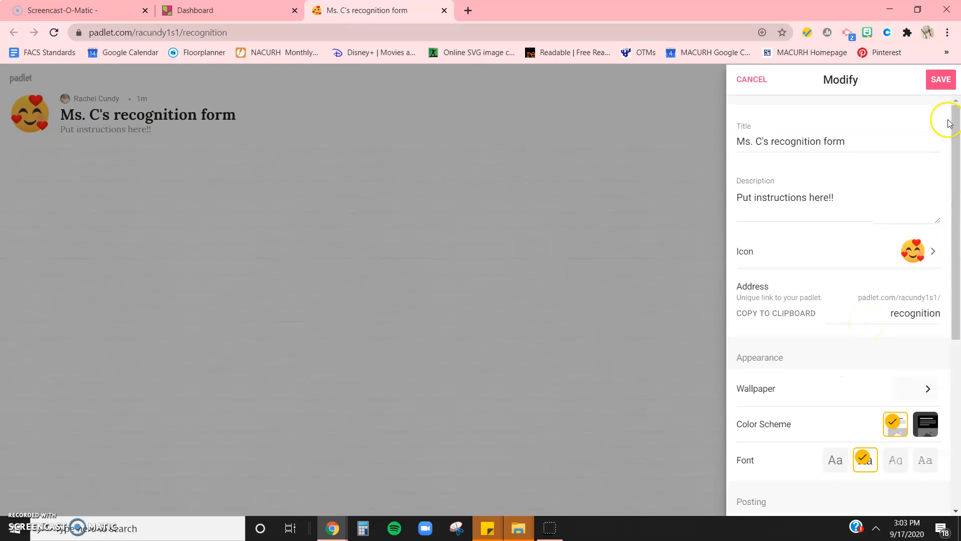
click(941, 81)
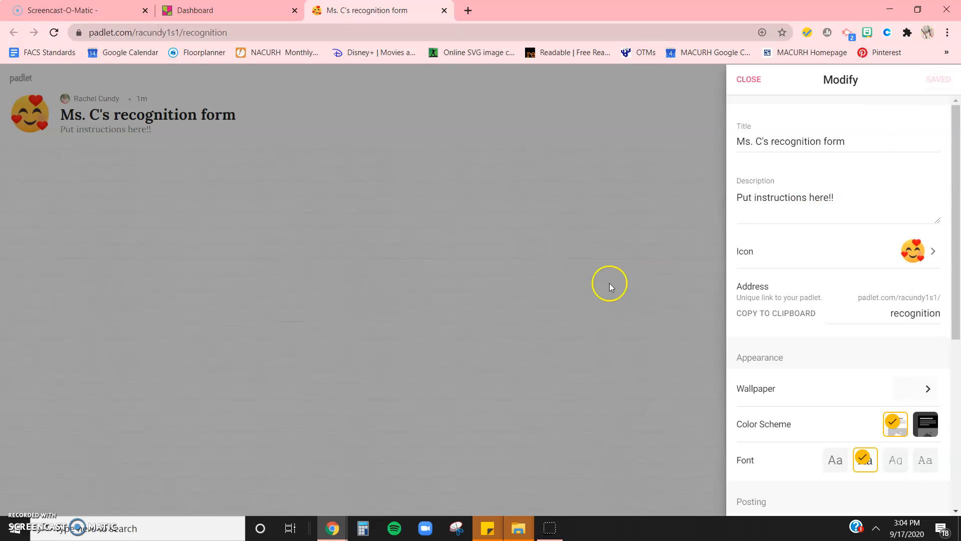
click(745, 79)
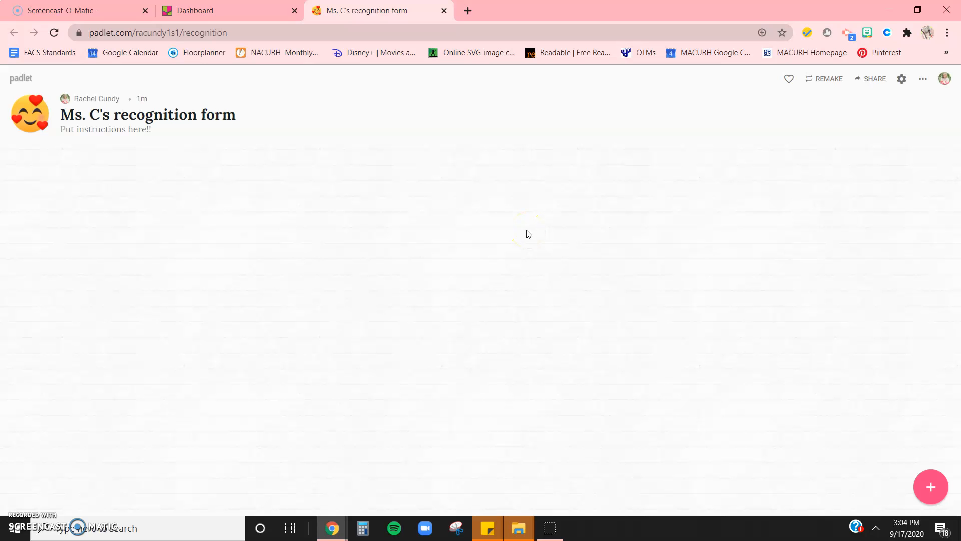
Start a new post titled "Thank you!" with the text "Thank you Ms. C for creating this video!"
click(922, 486)
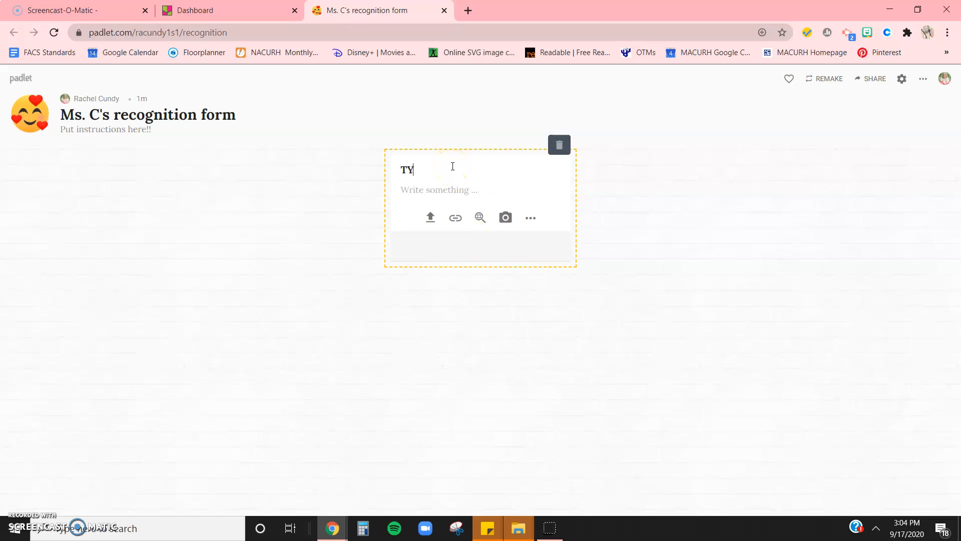
text(Thank you!)
click(469, 189)
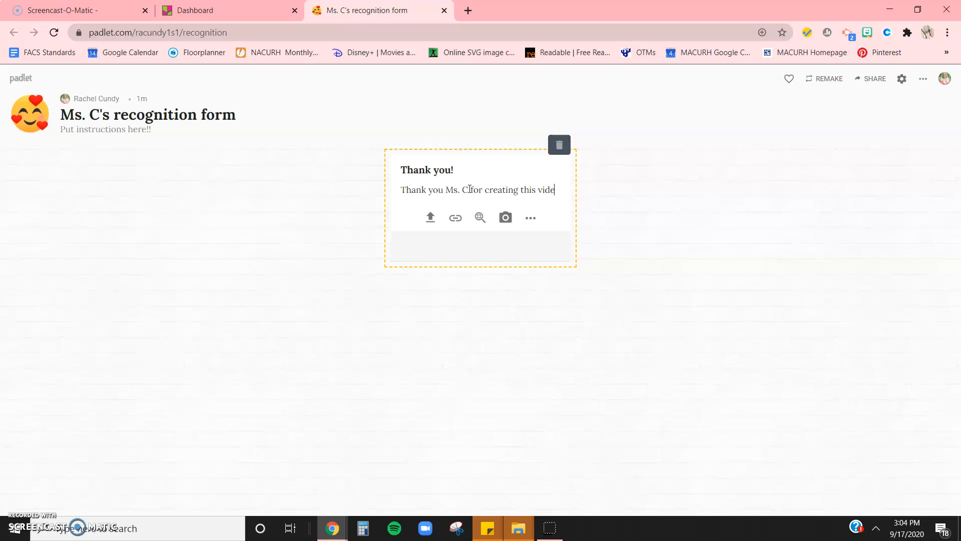
text(!)
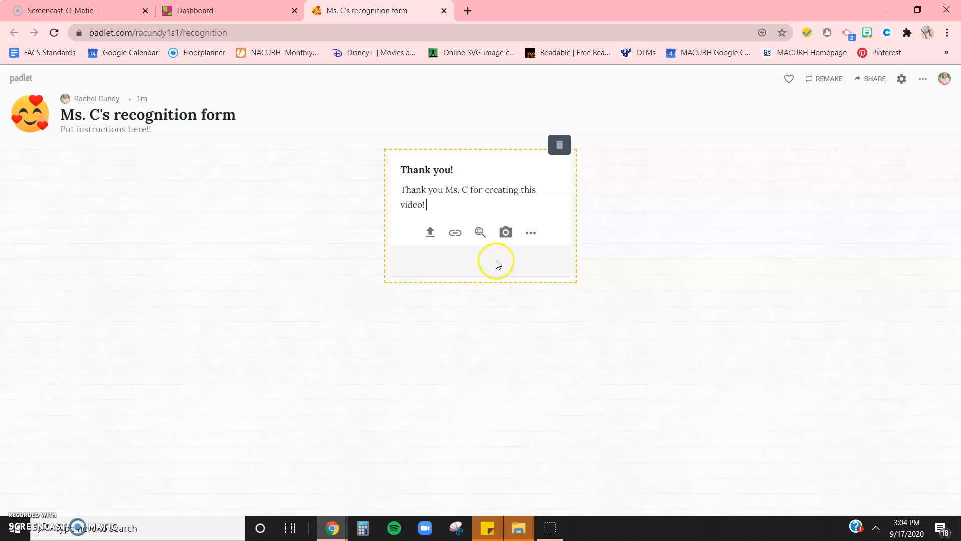
Look at the post's link option and its image, video and GIF search without attaching anything
click(456, 234)
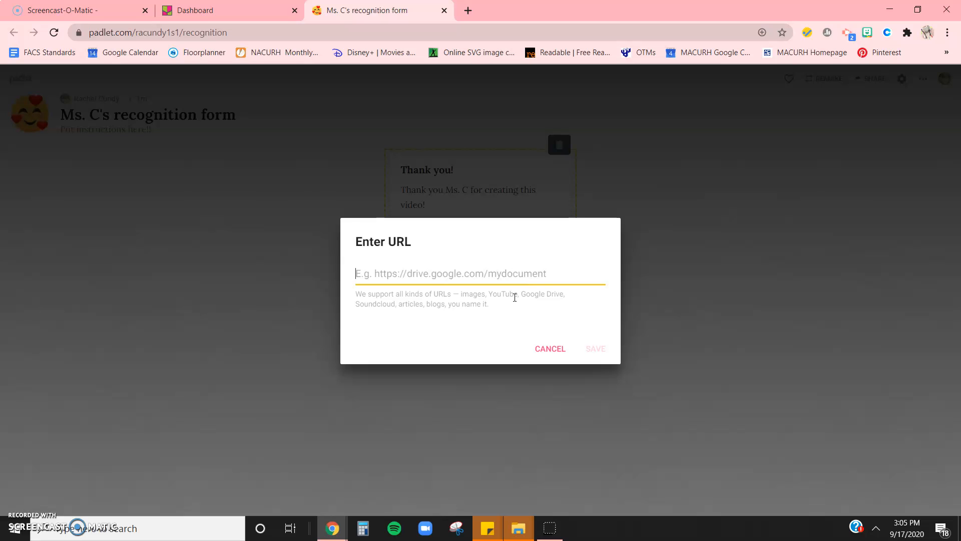
click(545, 354)
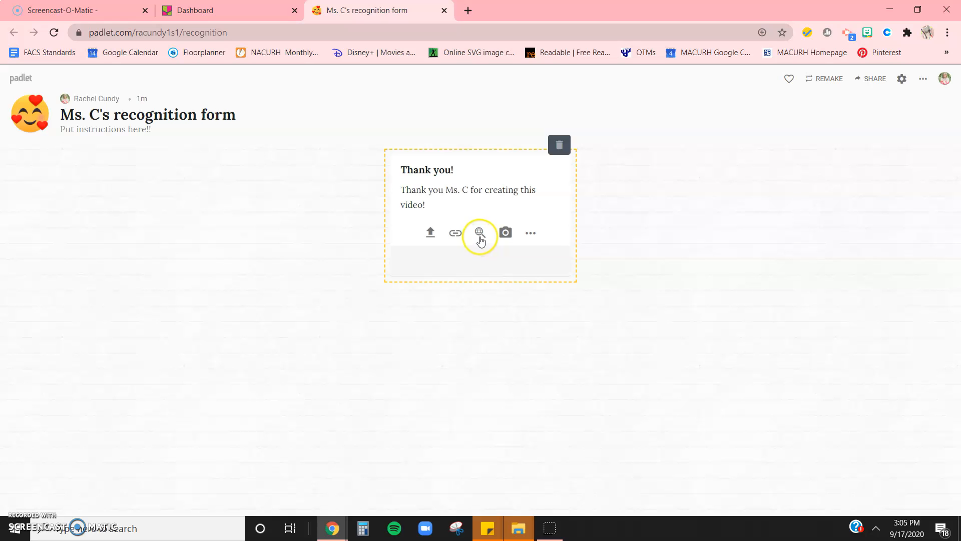
click(479, 232)
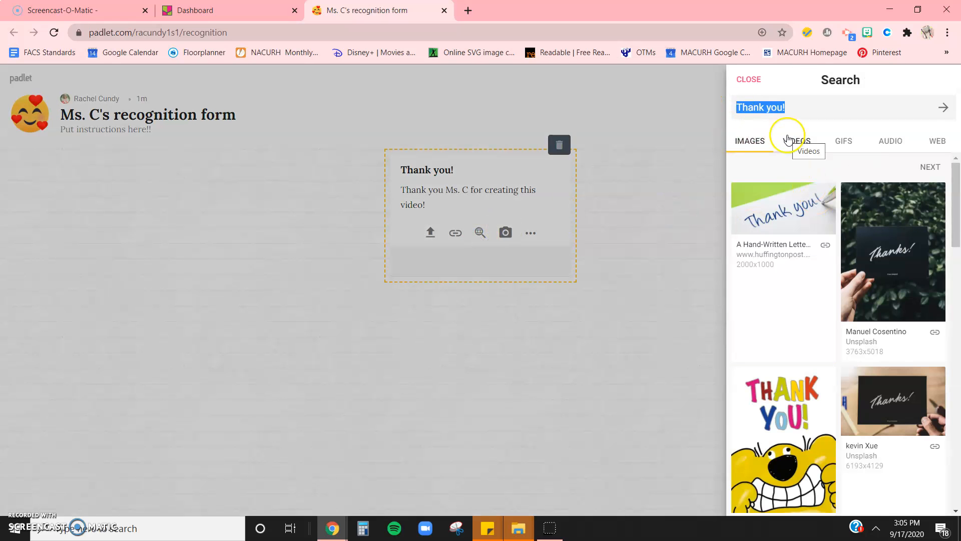
click(787, 139)
click(848, 139)
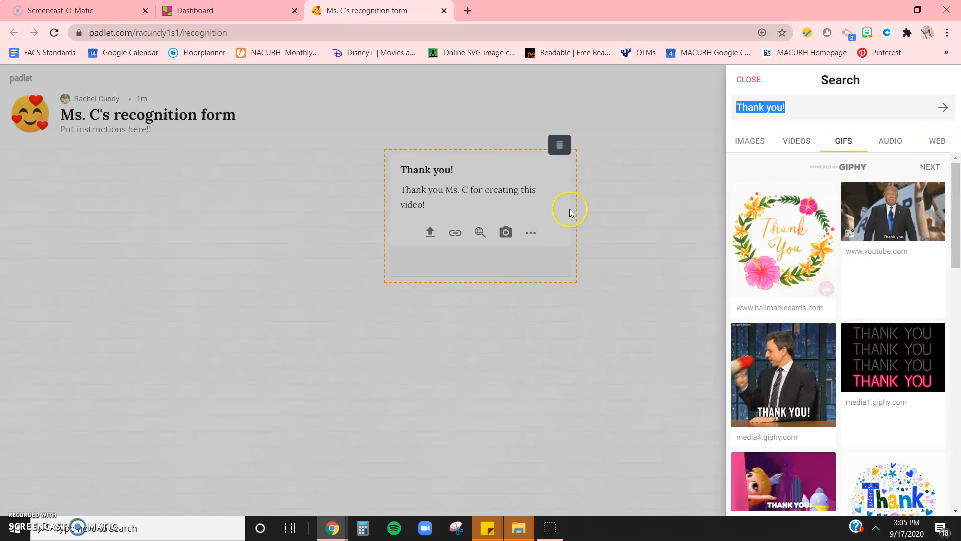
click(749, 79)
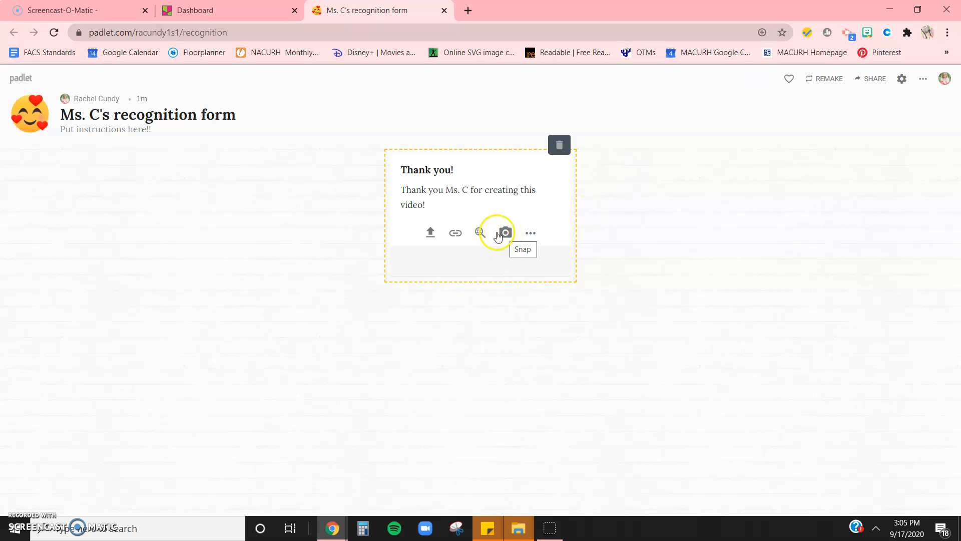
Look over the post's remaining attachment types, such as film, voice, screen and draw, and publish the "Thank you!" post without one
click(530, 233)
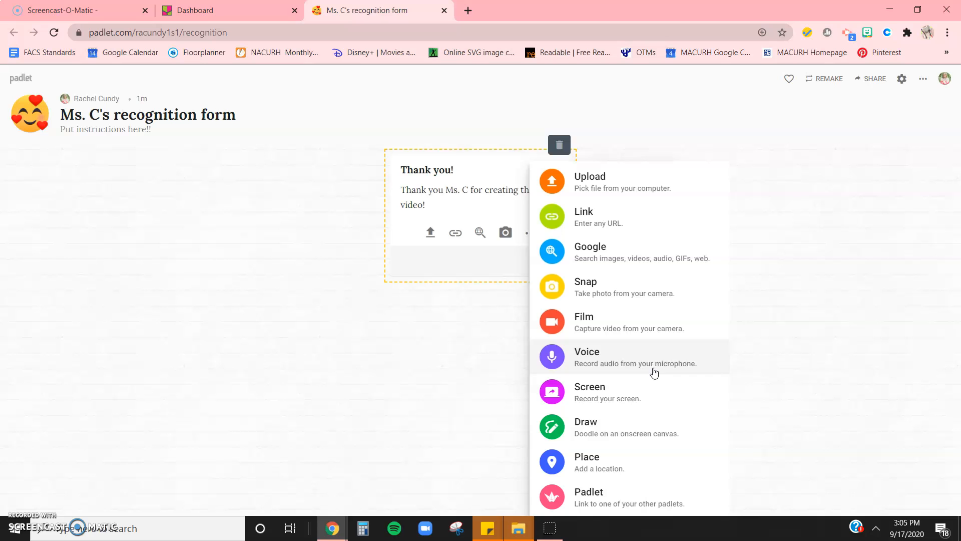
click(377, 362)
click(632, 236)
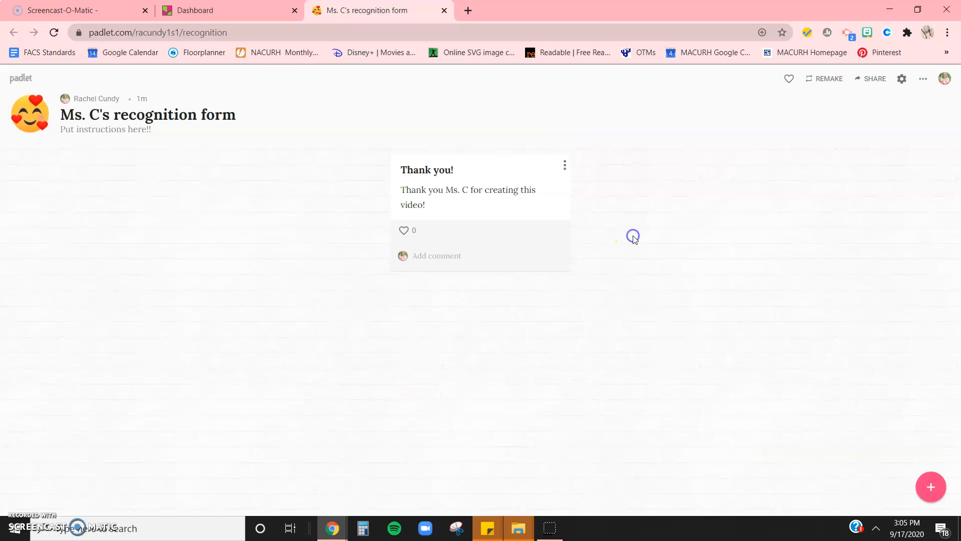
Try to move the "Thank you!" post elsewhere on the board and look at its color, edit, transfer, copy and delete options
drag(491, 167, 199, 255)
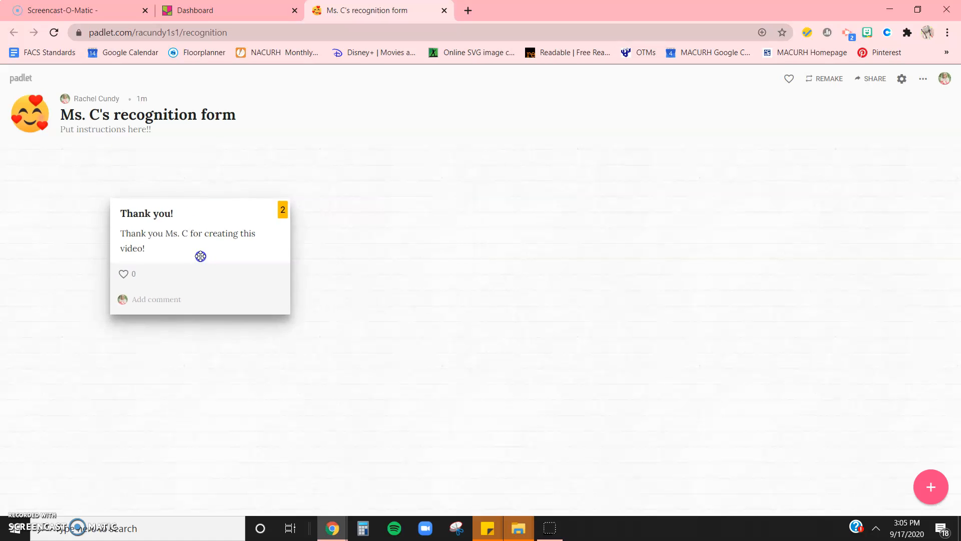
drag(528, 165, 161, 313)
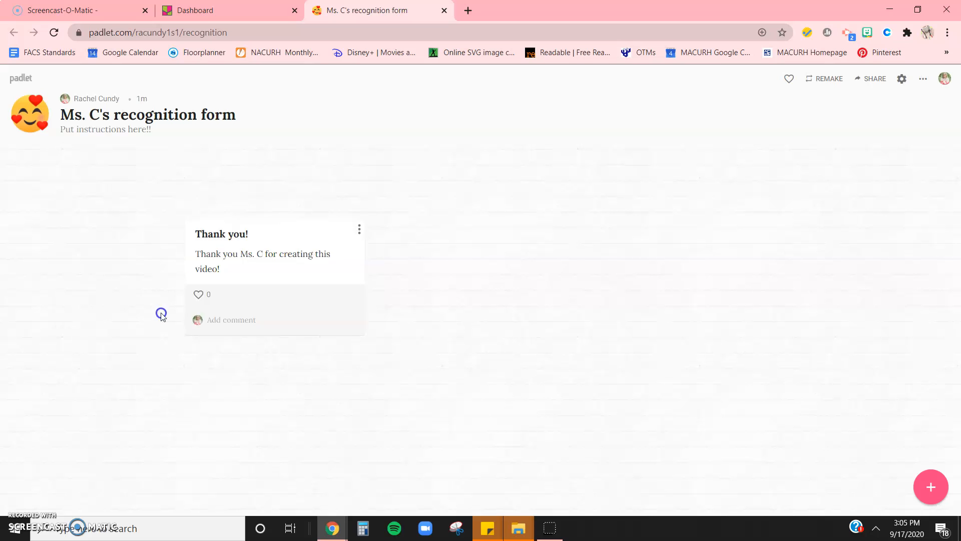
click(530, 161)
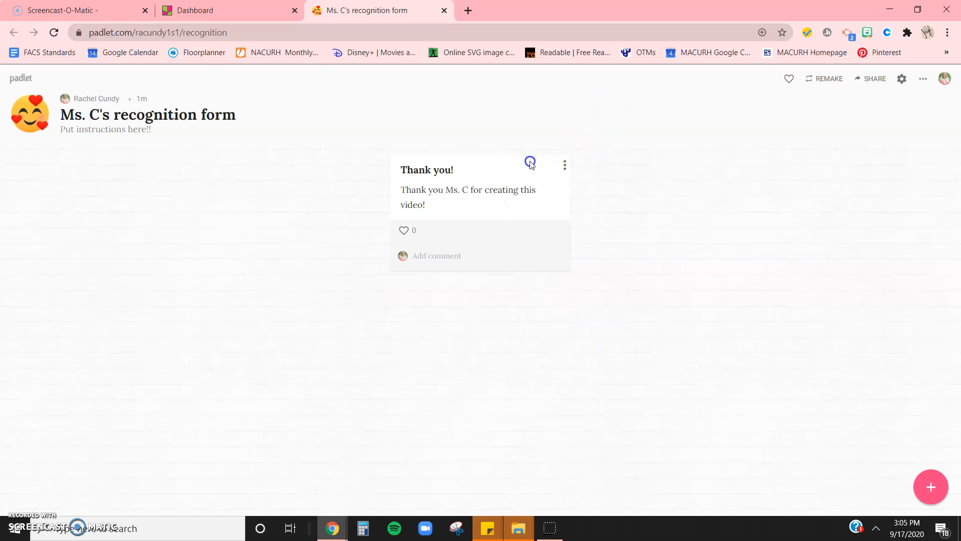
click(564, 166)
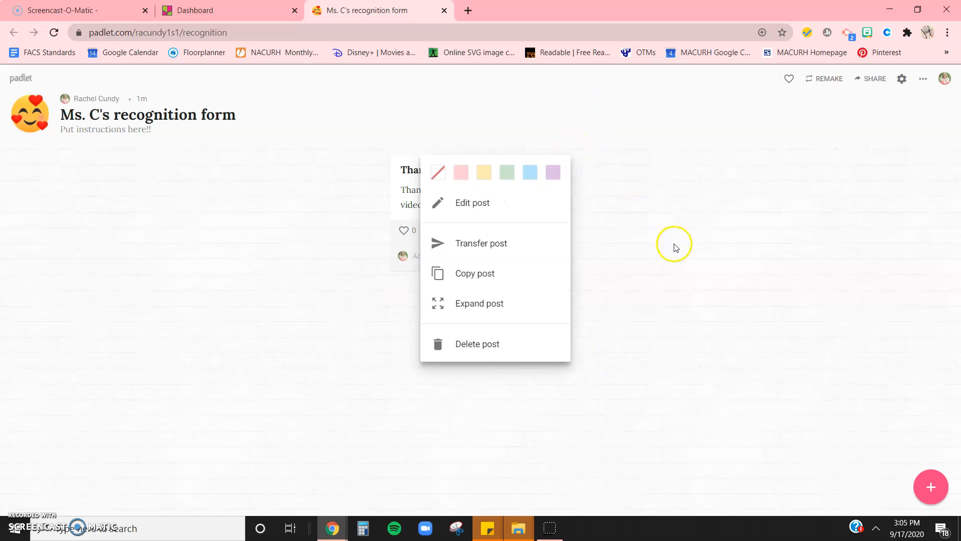
click(674, 243)
Publish a second post titled "Wow!" with the text "Amazing work! <3 Appreciate you!" and place it after the "Thank you!" post
click(930, 486)
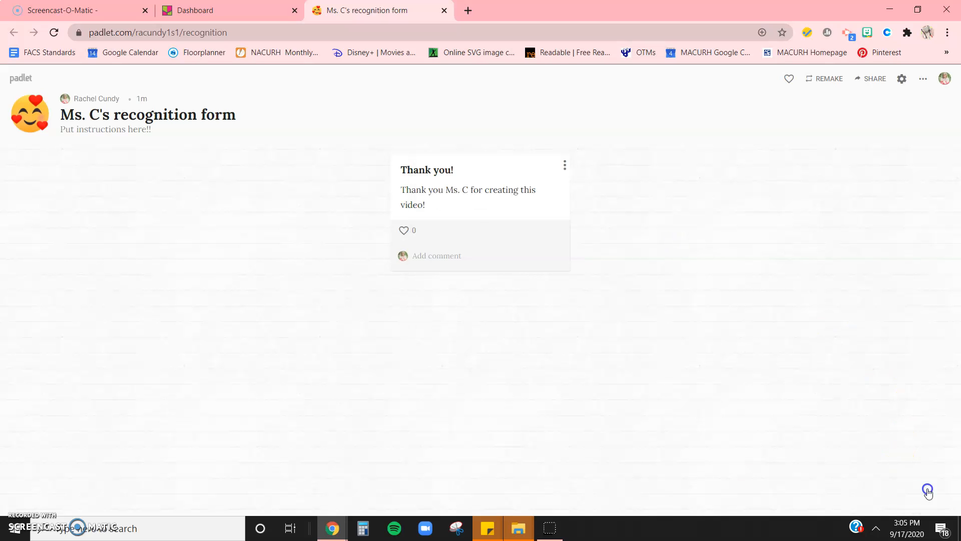
click(349, 211)
click(344, 211)
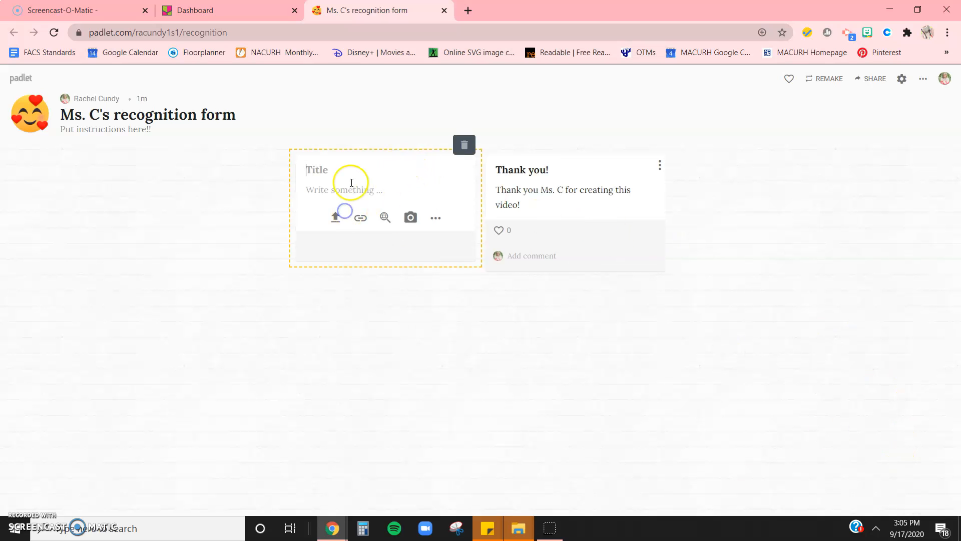
click(369, 160)
click(356, 172)
click(364, 176)
key(Return)
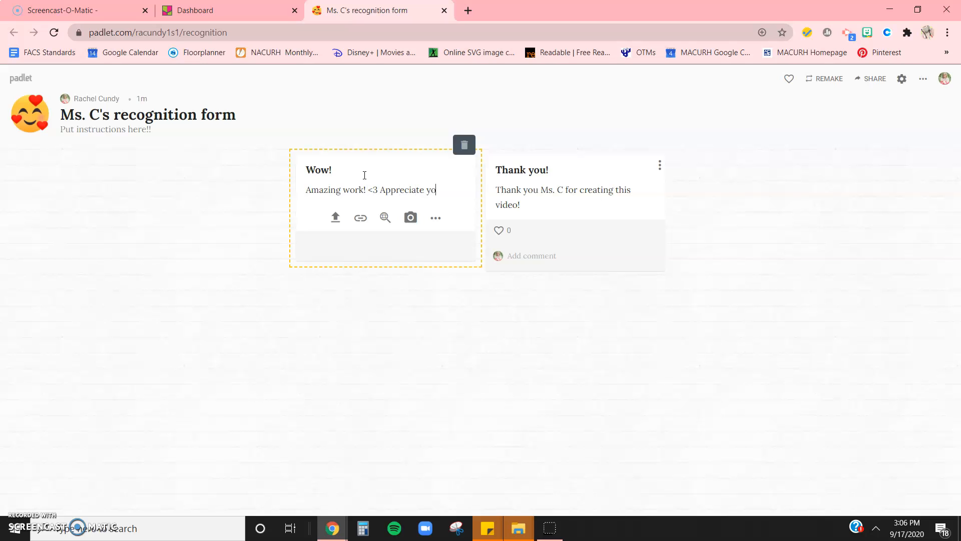
click(516, 390)
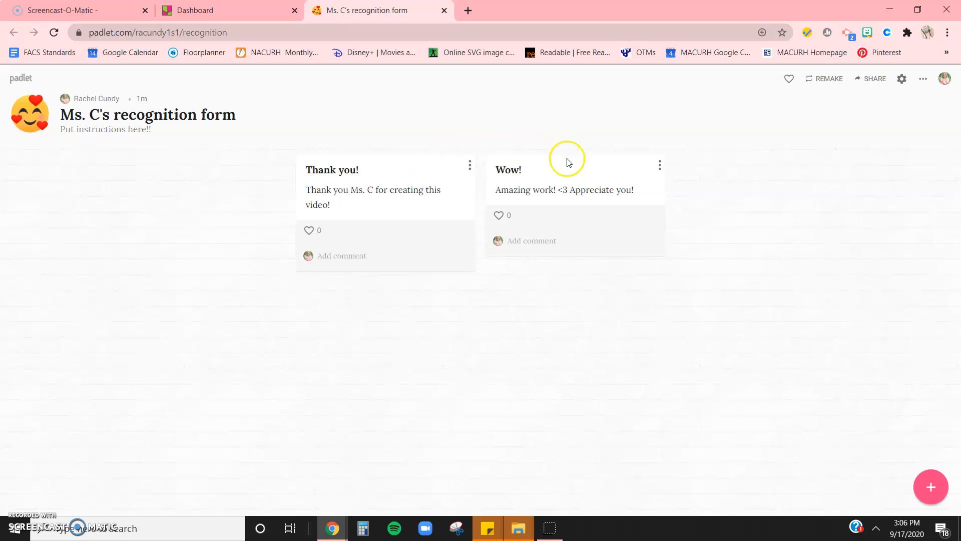
Format the "Wow!" post's body text as bold, italic and struck through with a green highlight, and save the post
double_click(579, 187)
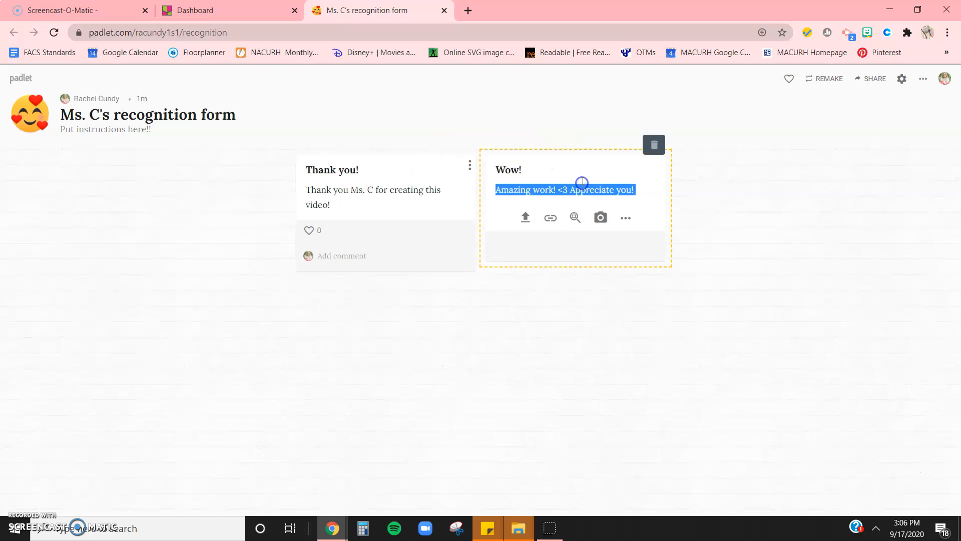
click(430, 164)
click(451, 165)
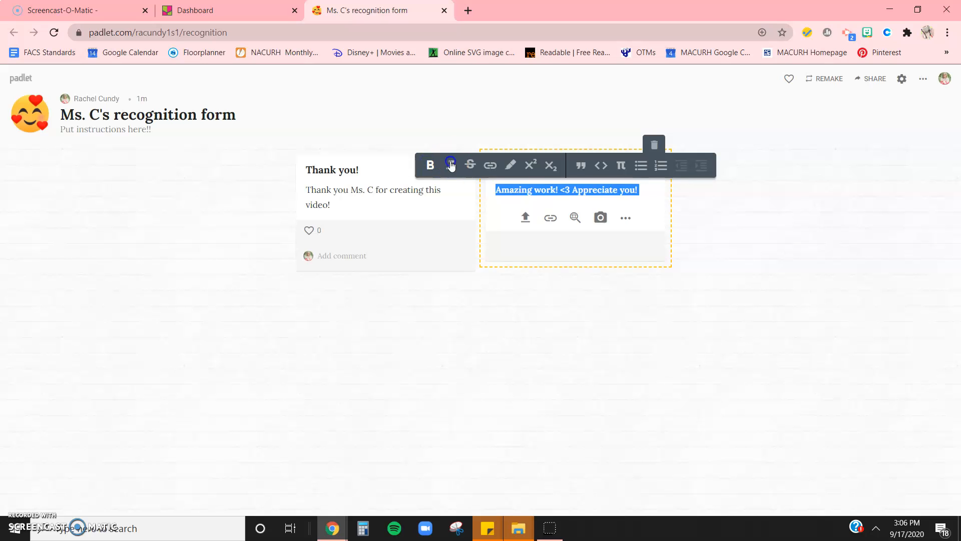
click(470, 164)
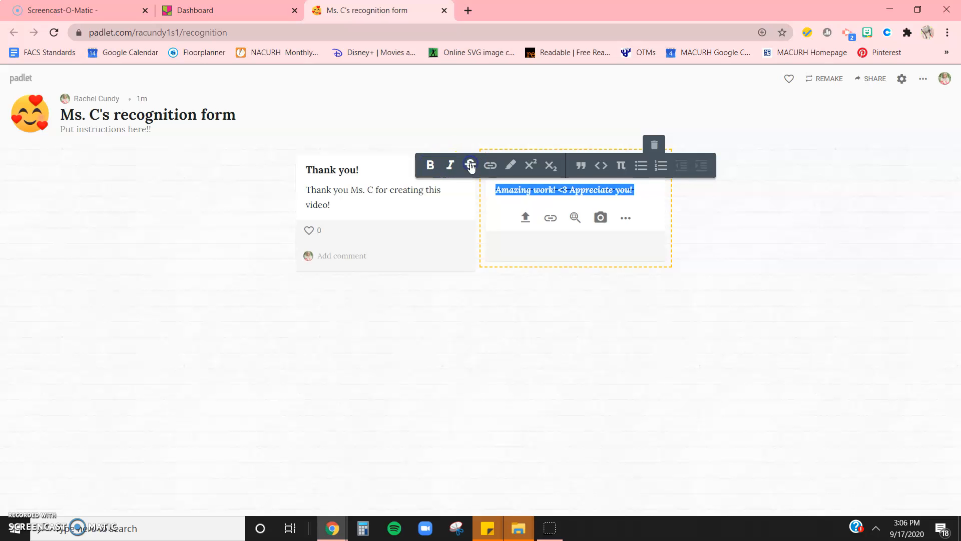
click(506, 170)
click(511, 169)
click(530, 169)
click(580, 170)
click(602, 170)
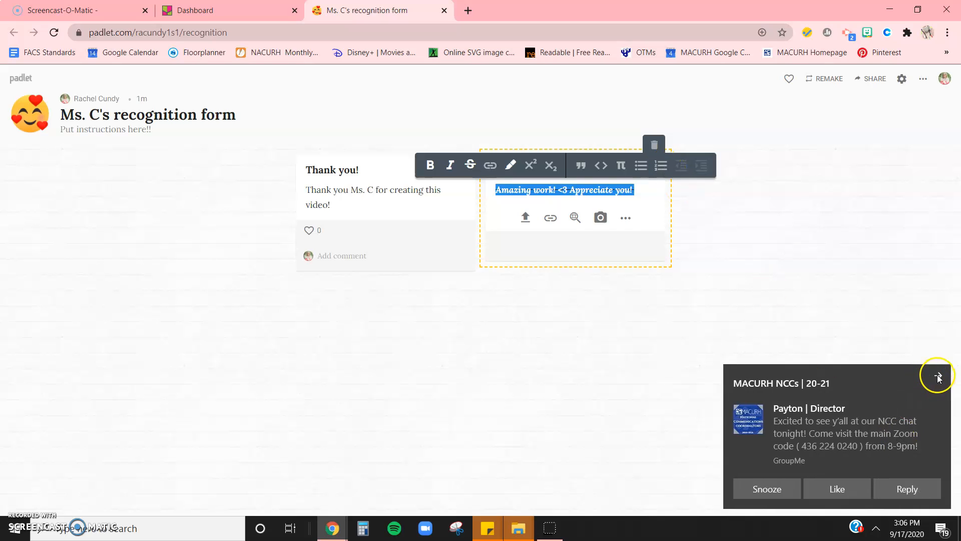
click(938, 377)
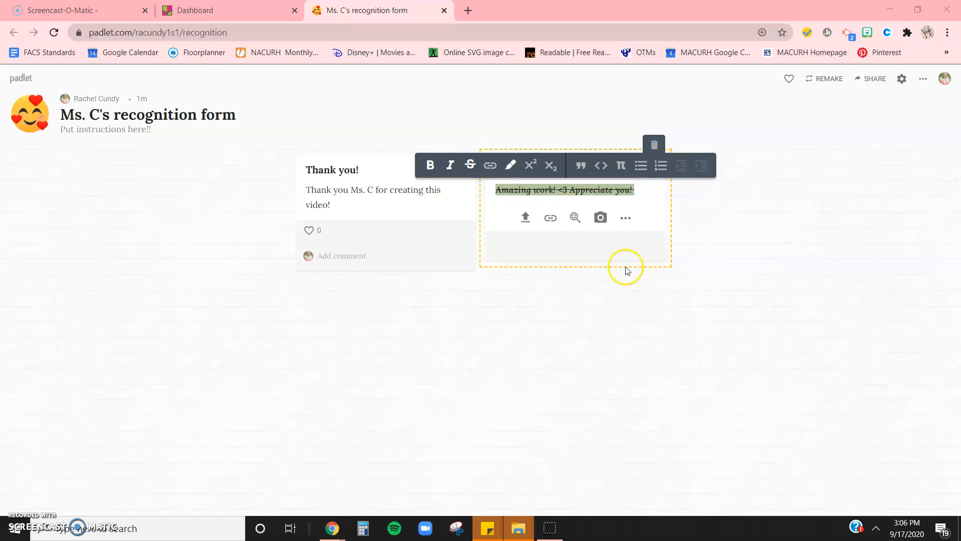
click(747, 237)
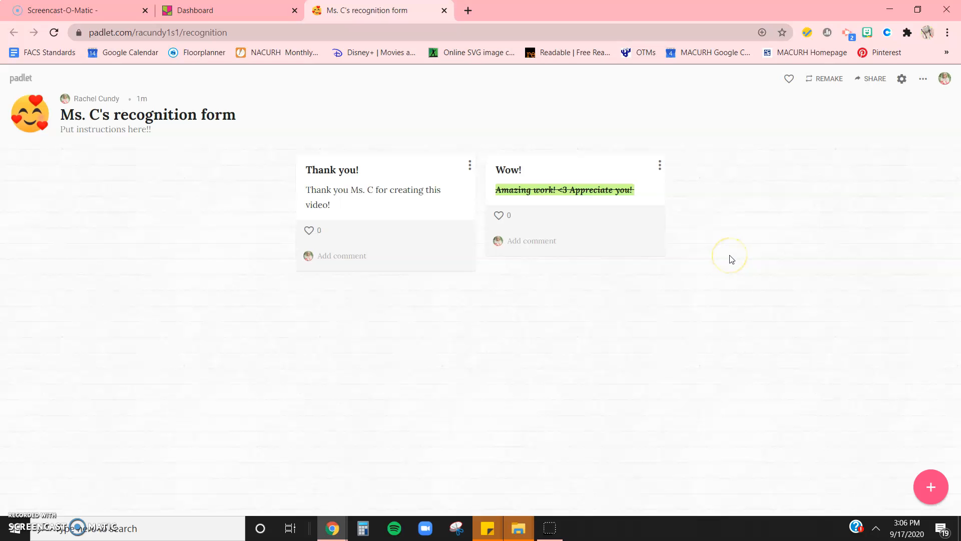
Look through the padlet's available actions, from info, remake and sharing to change format, clear all posts, archive and delete
click(923, 78)
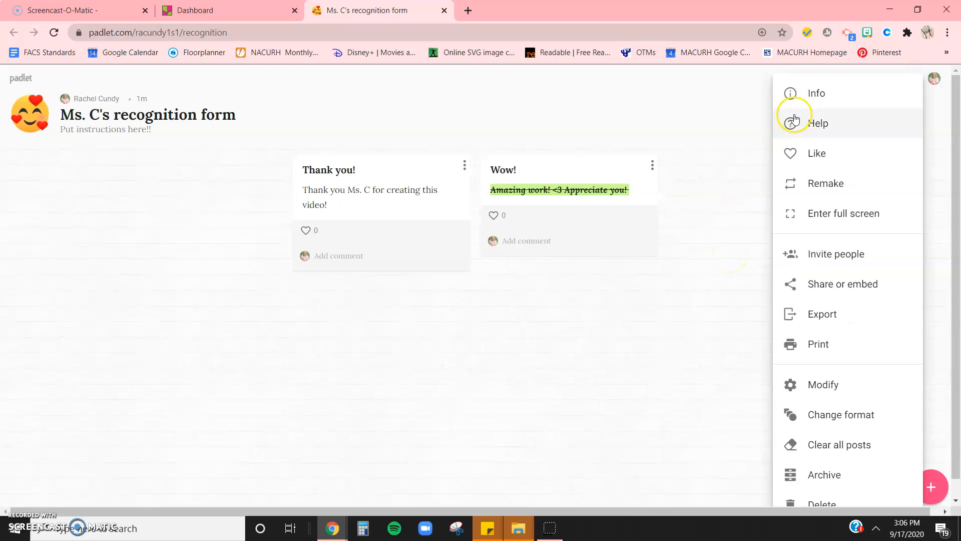
click(759, 116)
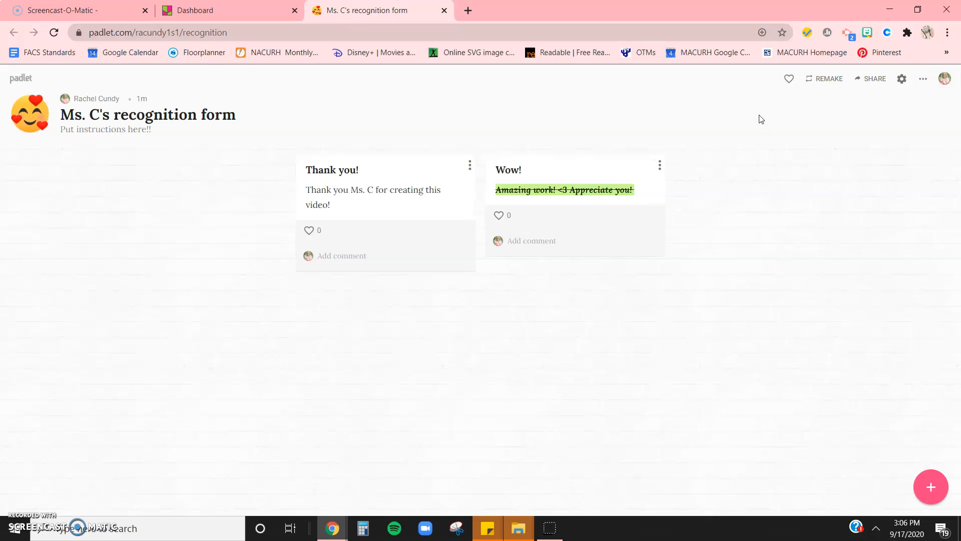
click(923, 79)
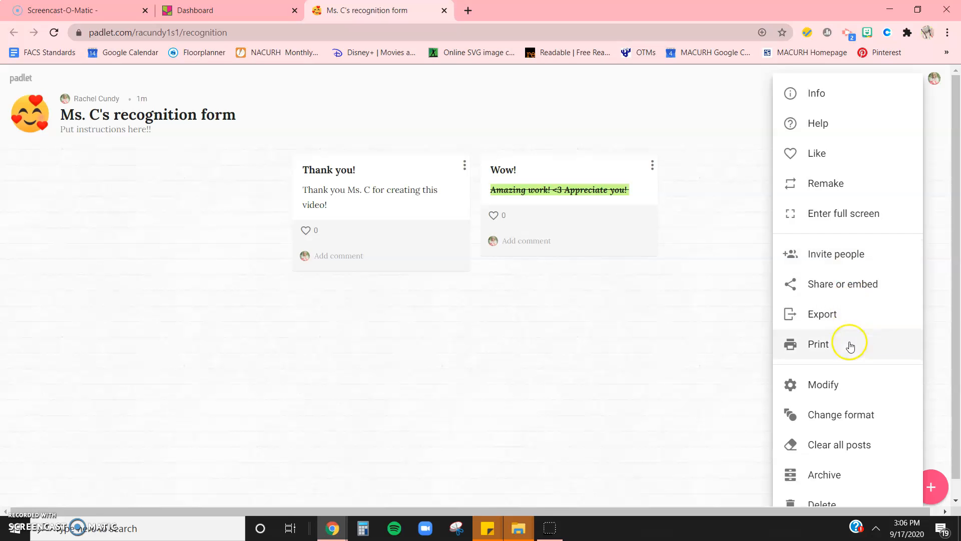
scroll(850, 369, down, 1)
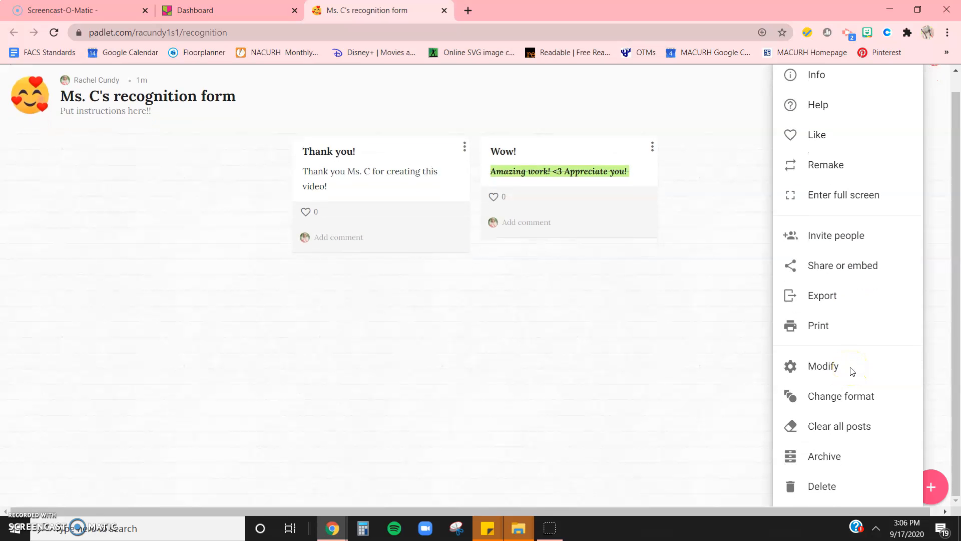
scroll(851, 369, up, 1)
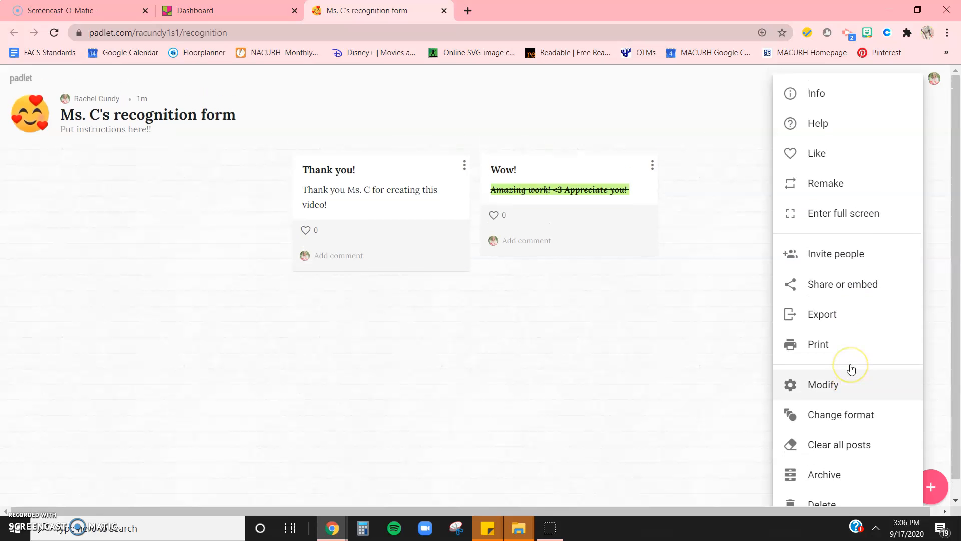
click(705, 180)
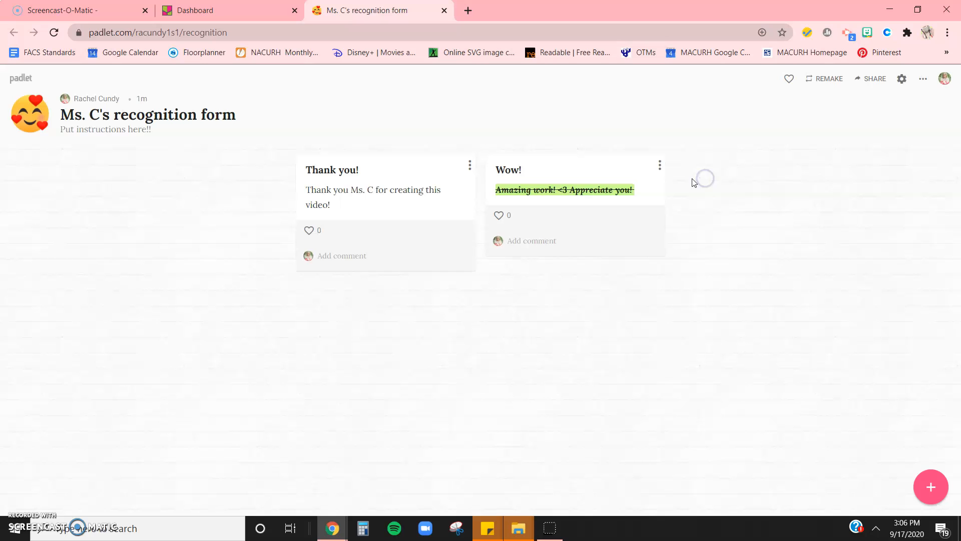
Copy the "Wow!" post to this padlet itself
click(660, 165)
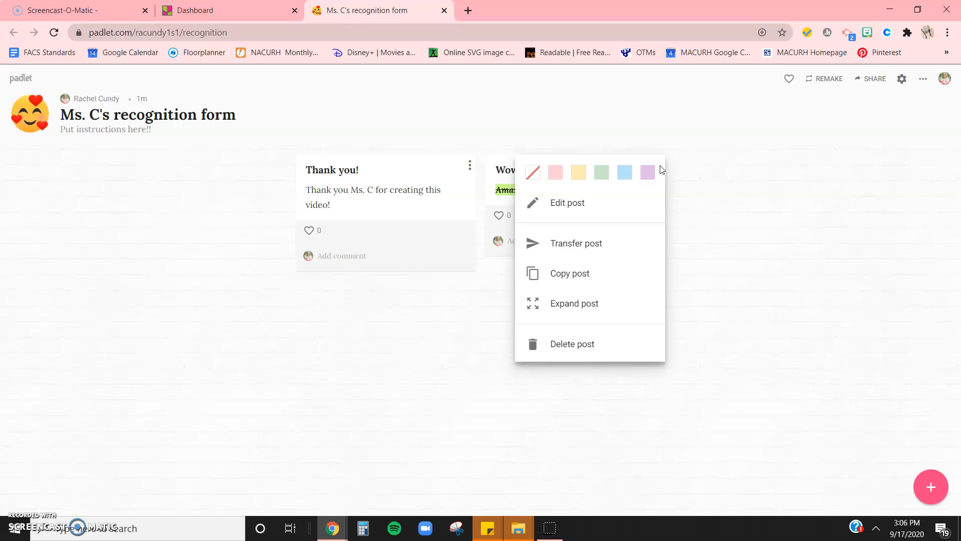
click(591, 287)
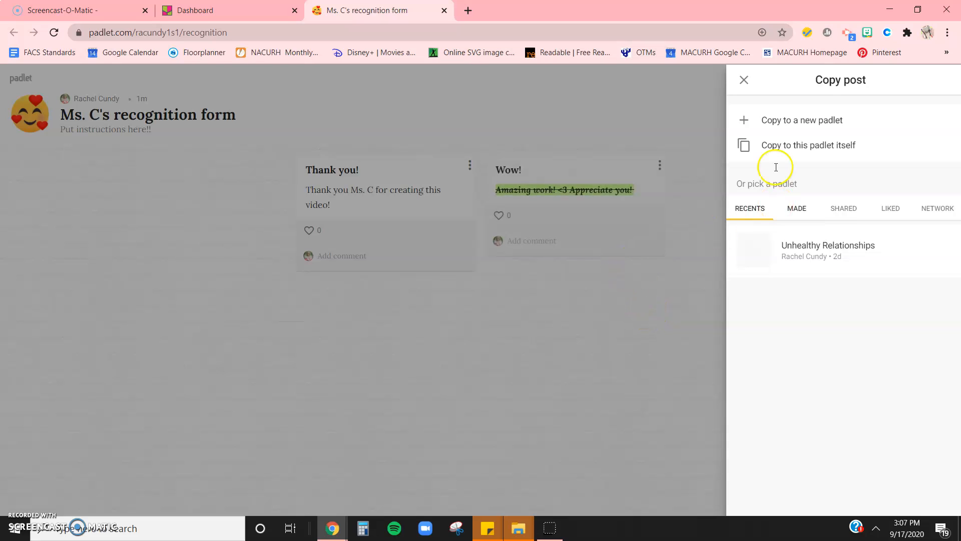
click(822, 146)
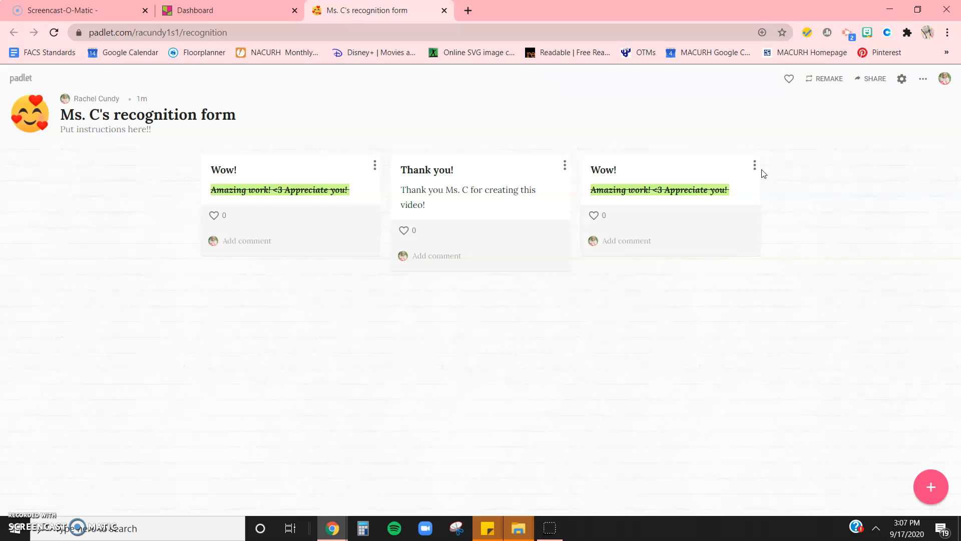
click(908, 125)
Examine the padlet's sharing settings, including privacy, link, QR code, embedding, social sharing and the export formats
click(923, 79)
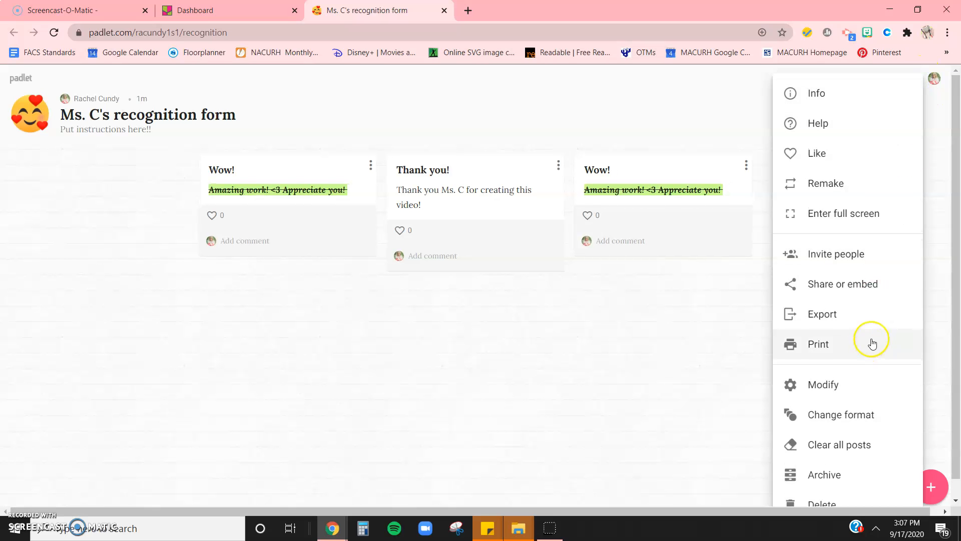
scroll(869, 339, down, 1)
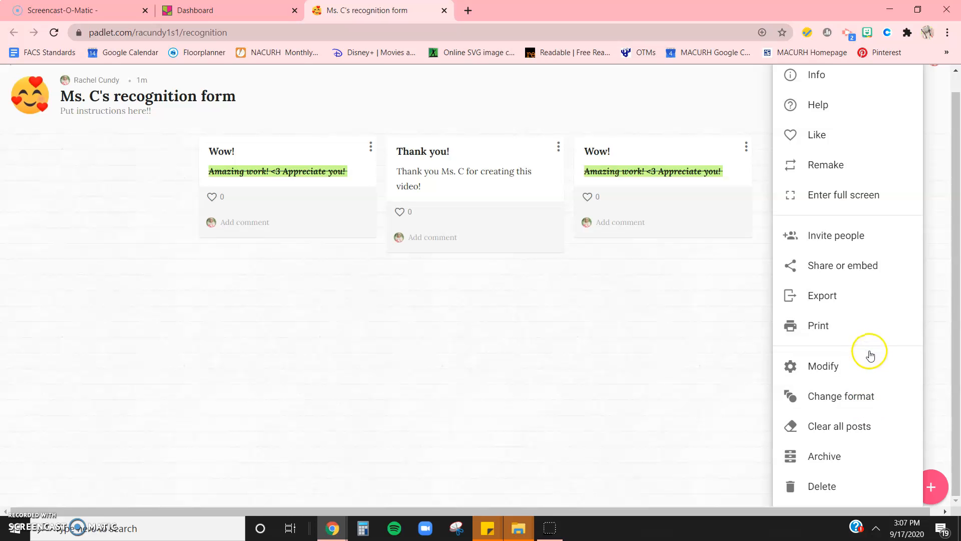
scroll(870, 282, up, 1)
click(869, 281)
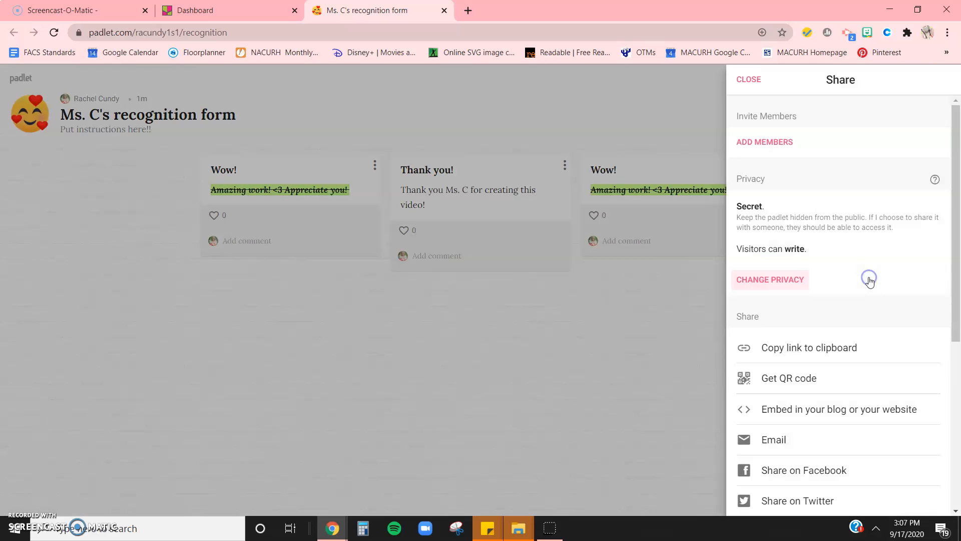
scroll(822, 396, down, 2)
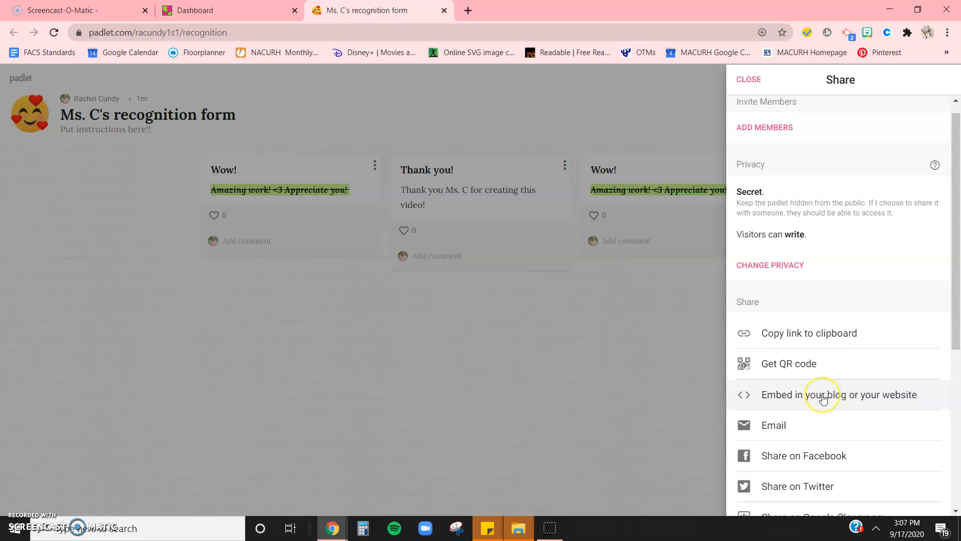
scroll(823, 398, down, 1)
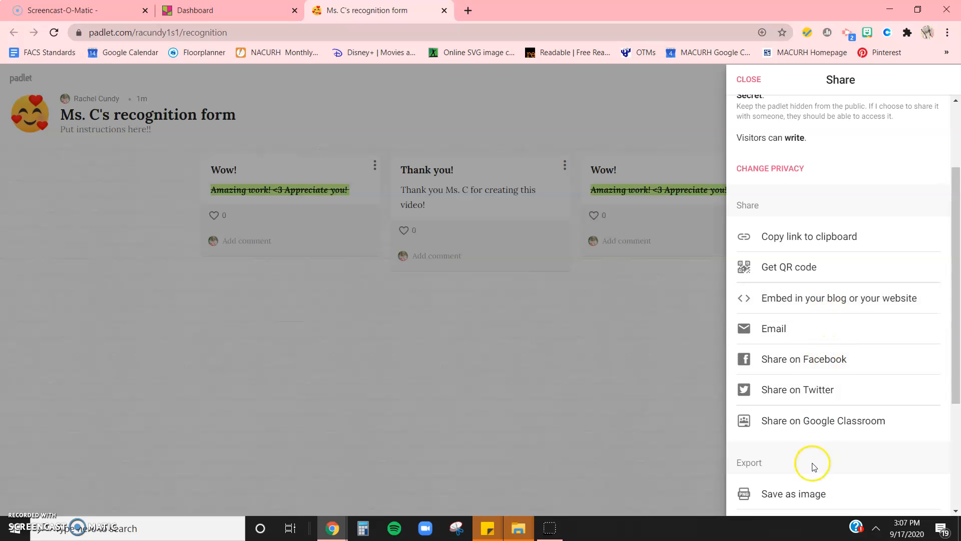
scroll(830, 424, down, 4)
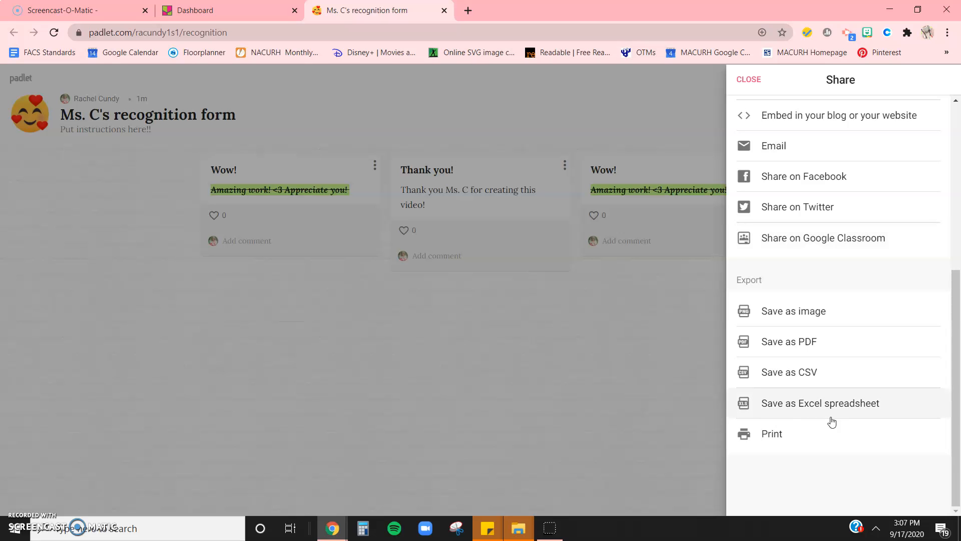
scroll(801, 296, up, 4)
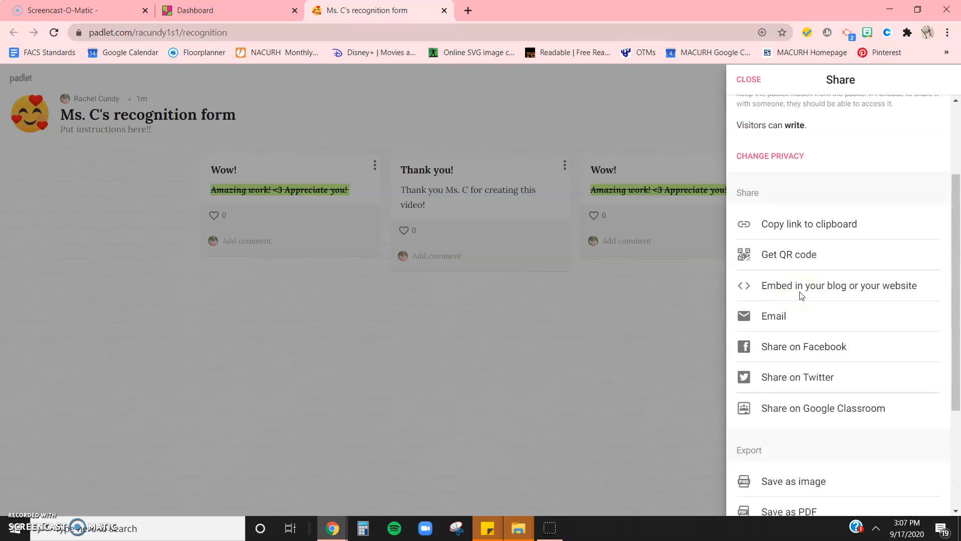
scroll(801, 296, up, 3)
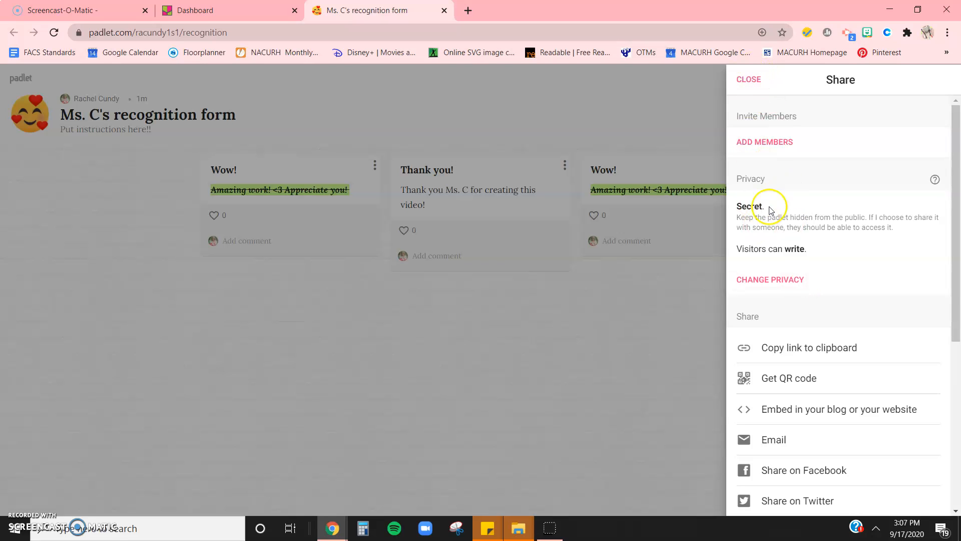
Look at the member search for adding people to the padlet and close the sharing settings without adding anyone
click(782, 144)
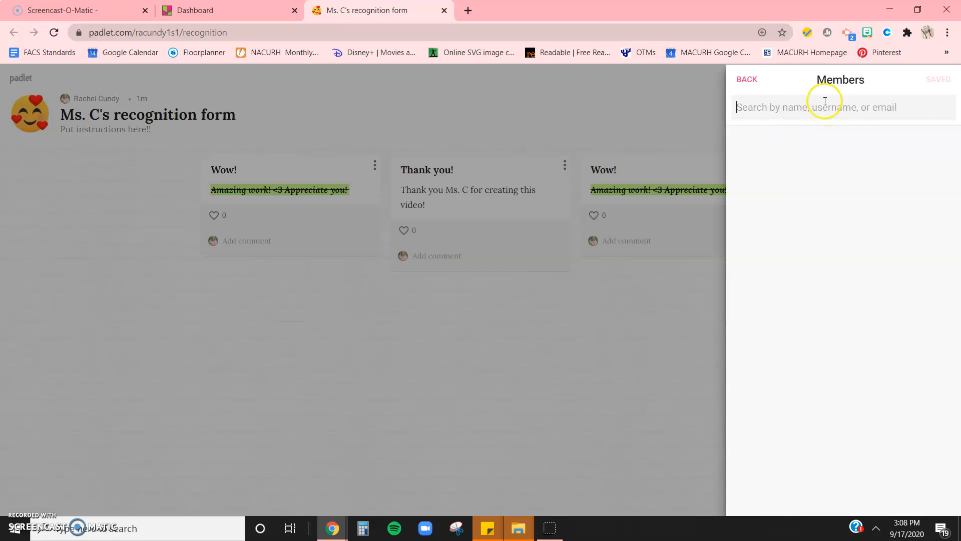
click(743, 81)
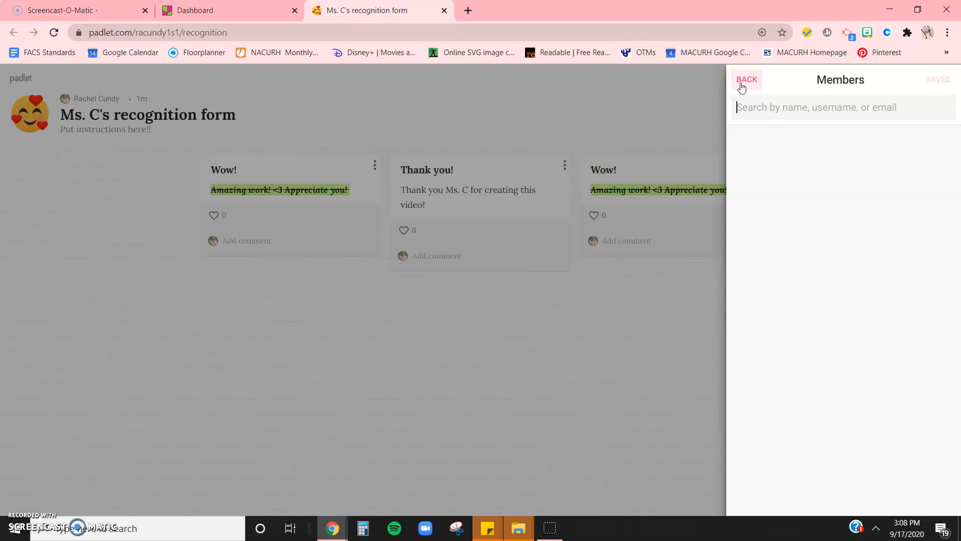
click(741, 84)
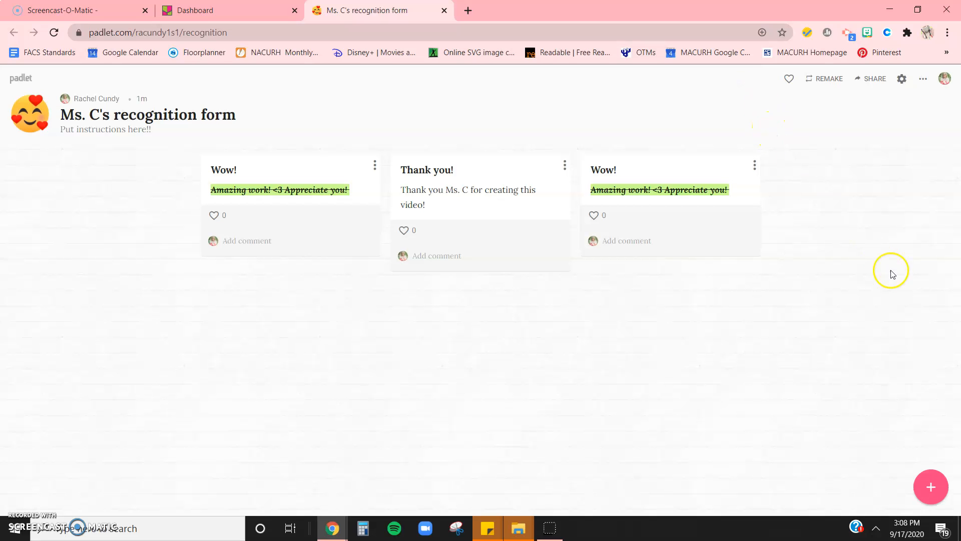
Review the padlet's overall actions once more, including inviting people, and return to the board without changing anything
click(921, 80)
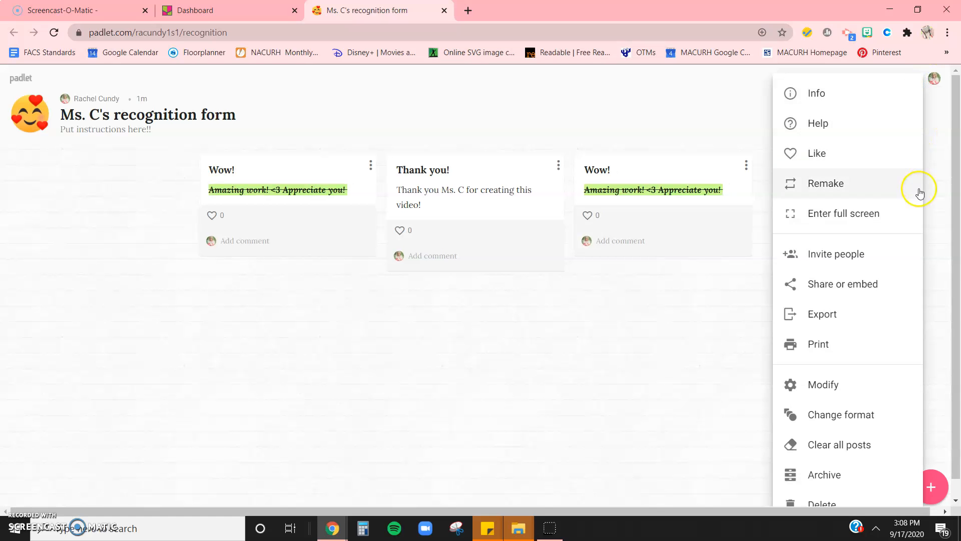
scroll(898, 257, down, 1)
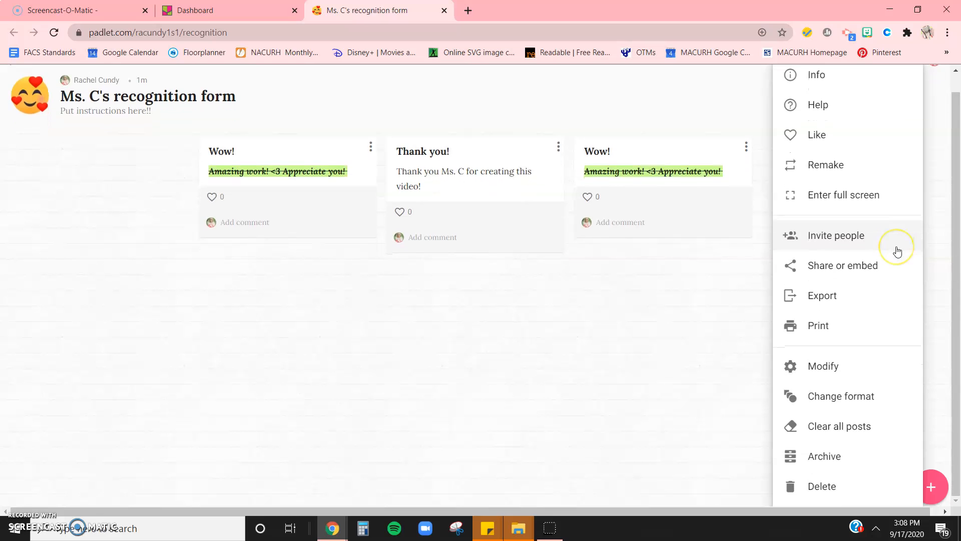
click(897, 237)
click(733, 379)
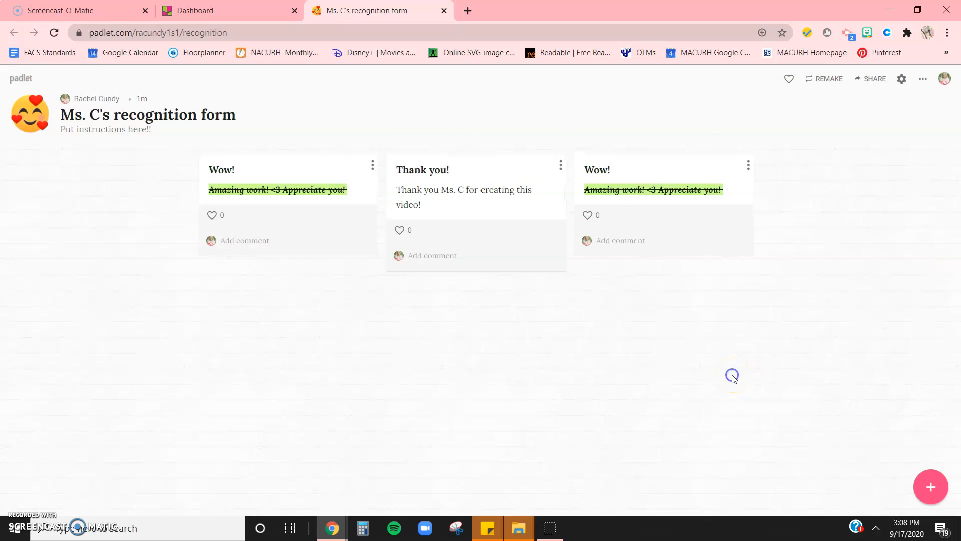